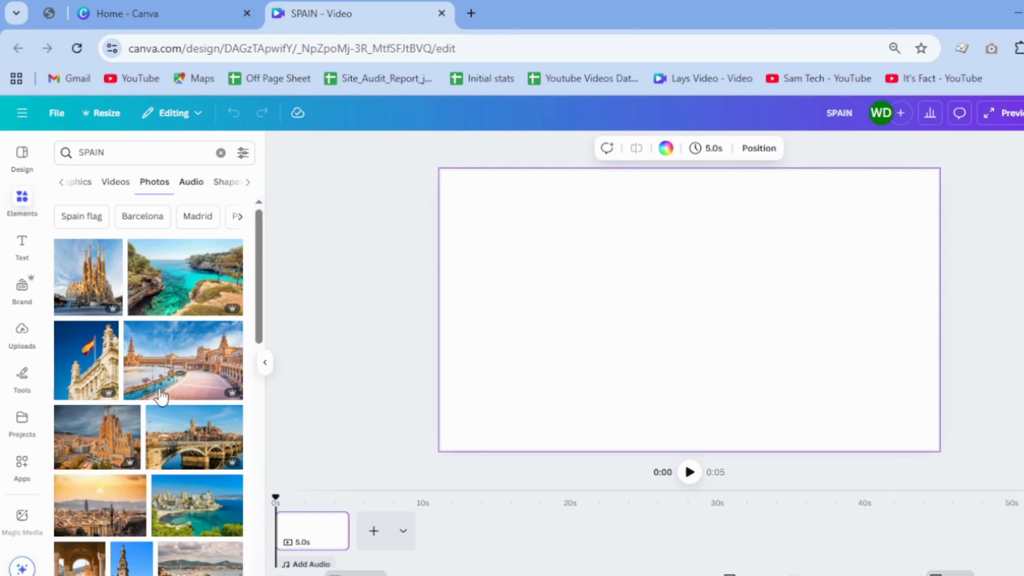
Step: Place the Spanish plaza photo with the curved canal across the whole page and remove its background
{"action": "left_click", "coordinate": [182, 395]}
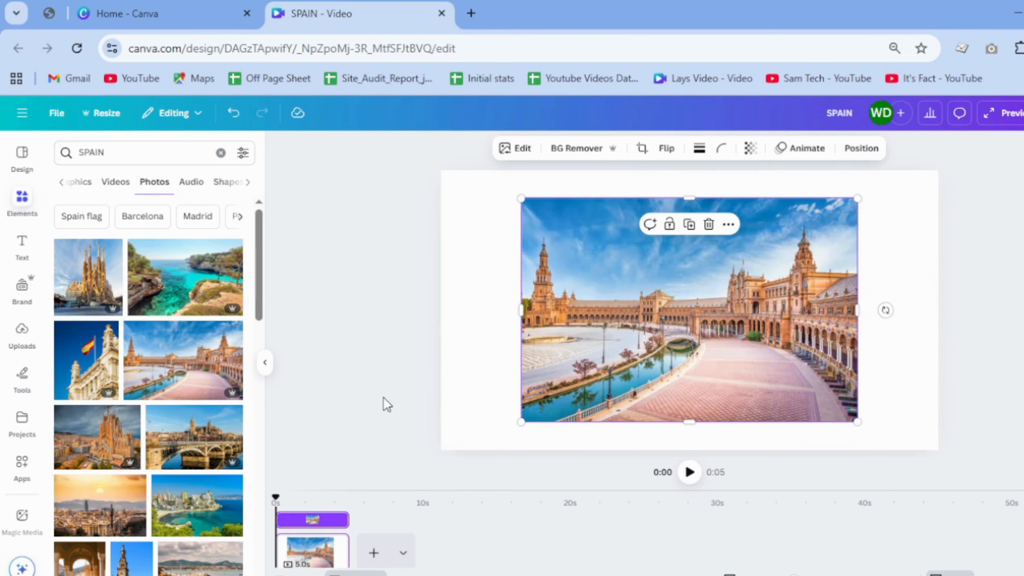
{"action": "left_click_drag", "start_coordinate": [604, 328], "coordinate": [523, 301]}
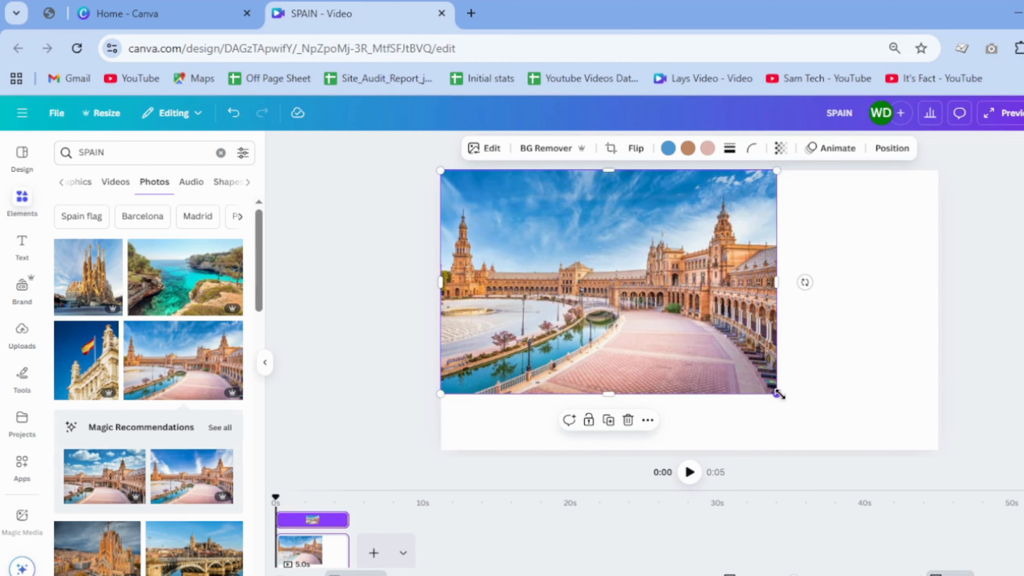
{"action": "left_click_drag", "start_coordinate": [777, 394], "coordinate": [971, 470]}
{"action": "left_click", "coordinate": [944, 377]}
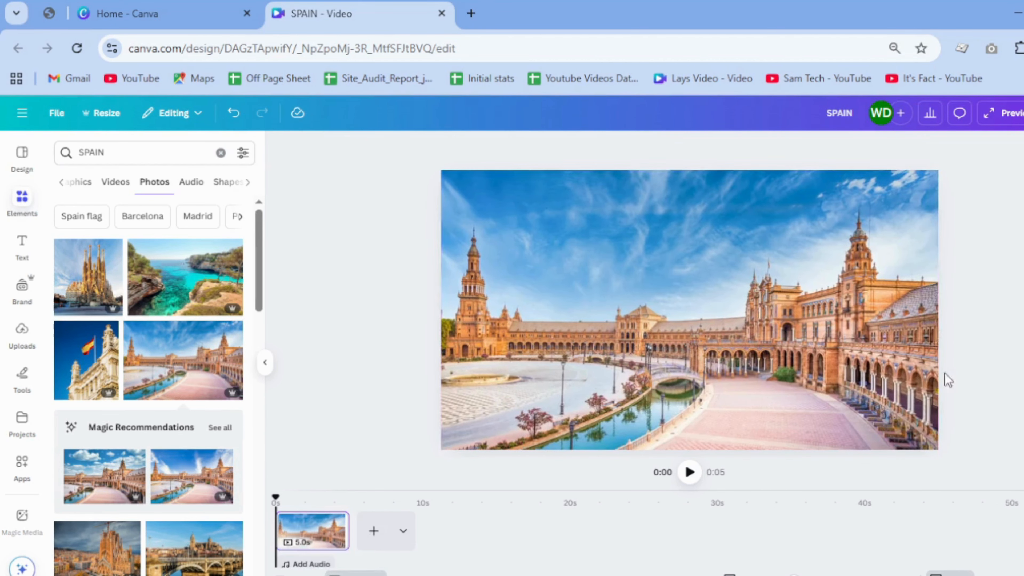
{"action": "left_click", "coordinate": [655, 354]}
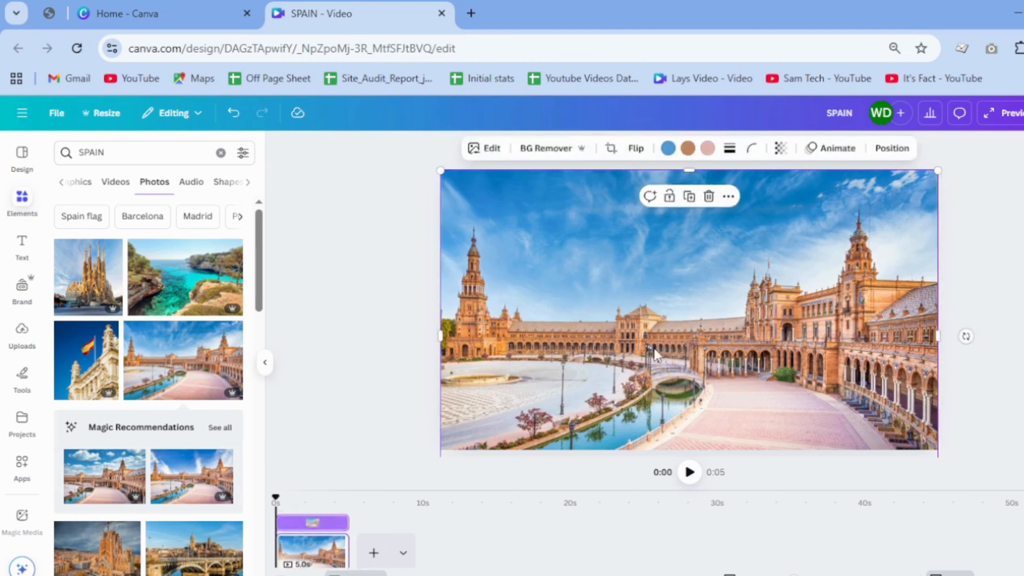
{"action": "left_click", "coordinate": [564, 152]}
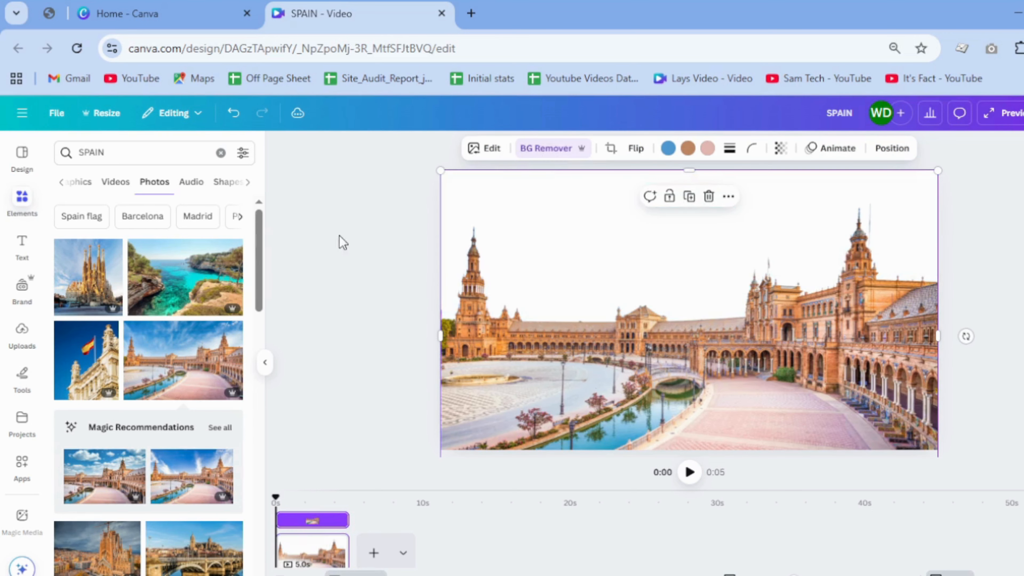
Step: Search the photos for SKY and add the deep blue sky with white clouds, enlarged to cover the page
{"action": "left_click", "coordinate": [103, 155]}
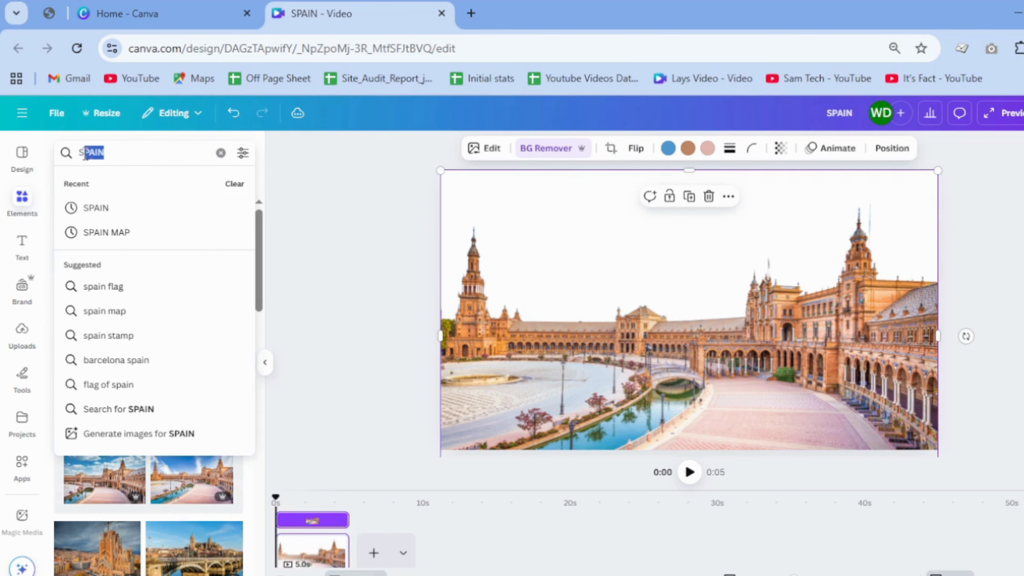
{"action": "type", "text": "KY"}
{"action": "key", "text": "Return"}
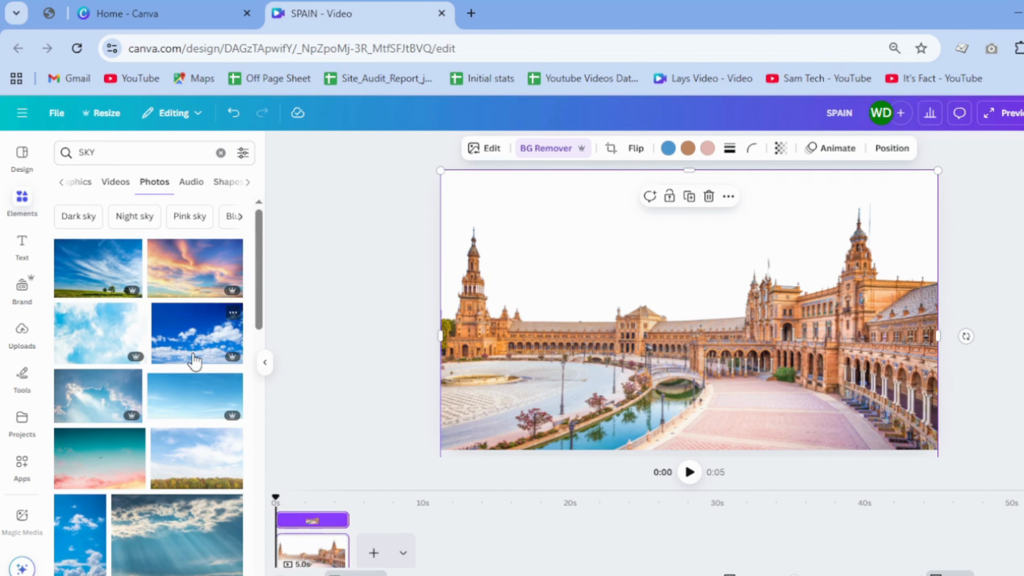
{"action": "left_click", "coordinate": [195, 357]}
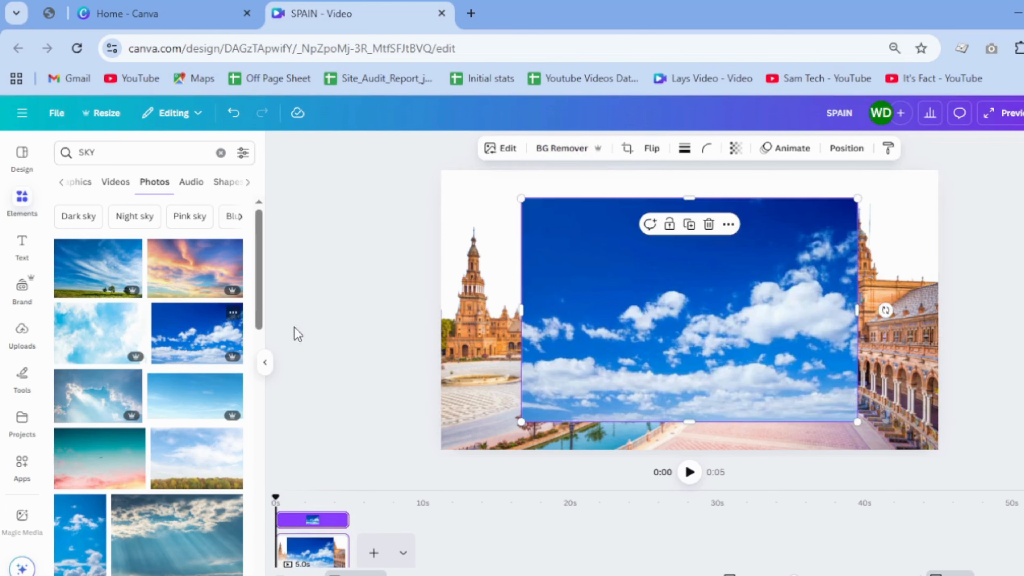
{"action": "left_click_drag", "start_coordinate": [670, 303], "coordinate": [589, 270]}
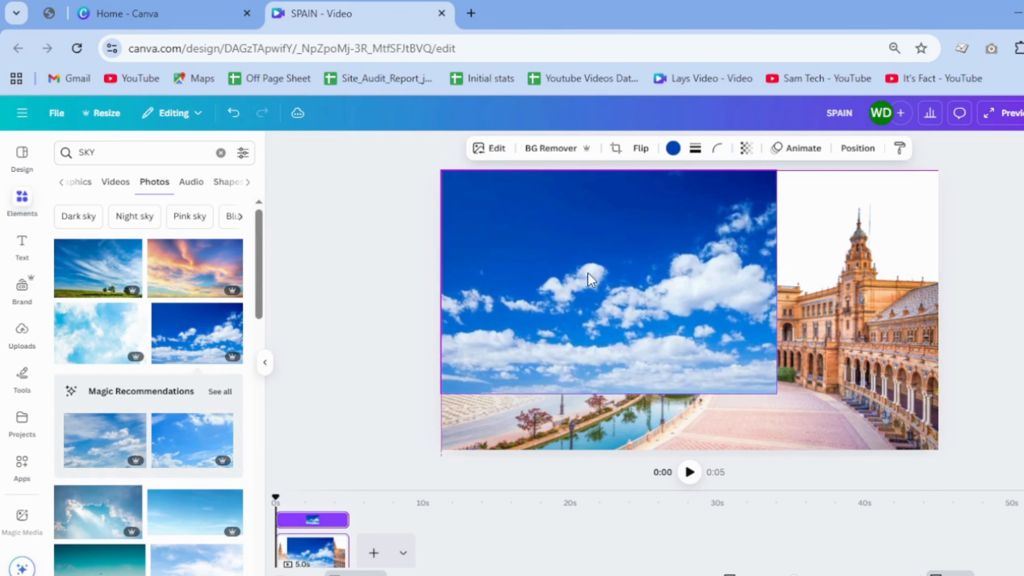
{"action": "left_click_drag", "start_coordinate": [778, 390], "coordinate": [926, 533]}
Step: Send the sky photo backward so it sits behind the plaza cutout
{"action": "right_click", "coordinate": [714, 294]}
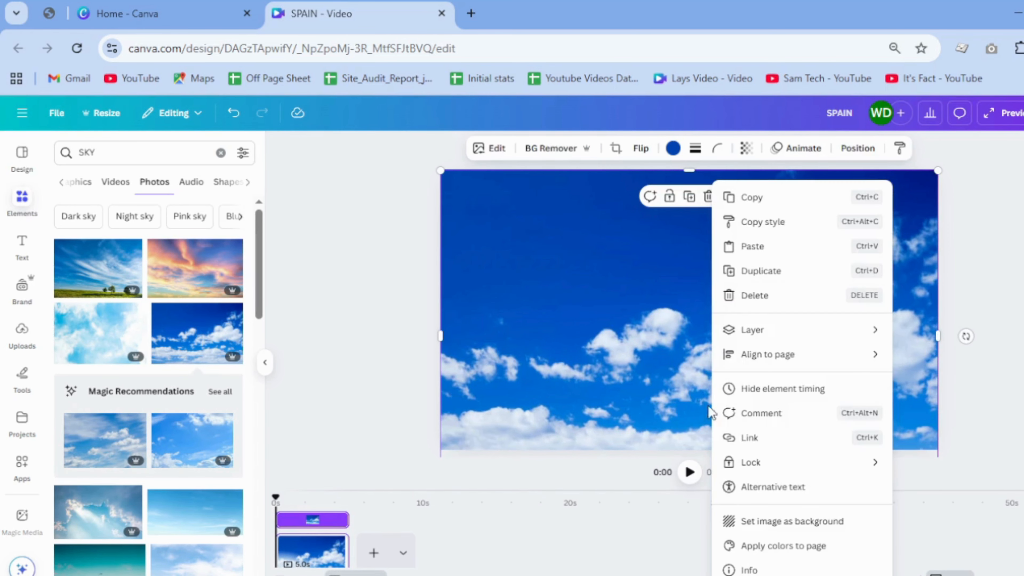
{"action": "mouse_move", "coordinate": [798, 343]}
{"action": "left_click", "coordinate": [910, 384]}
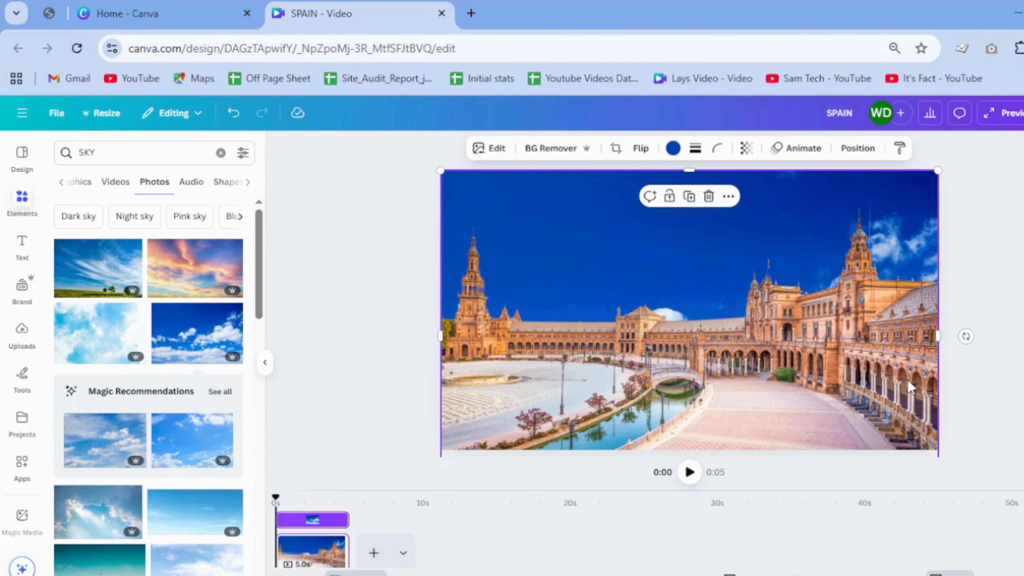
{"action": "left_click", "coordinate": [794, 365]}
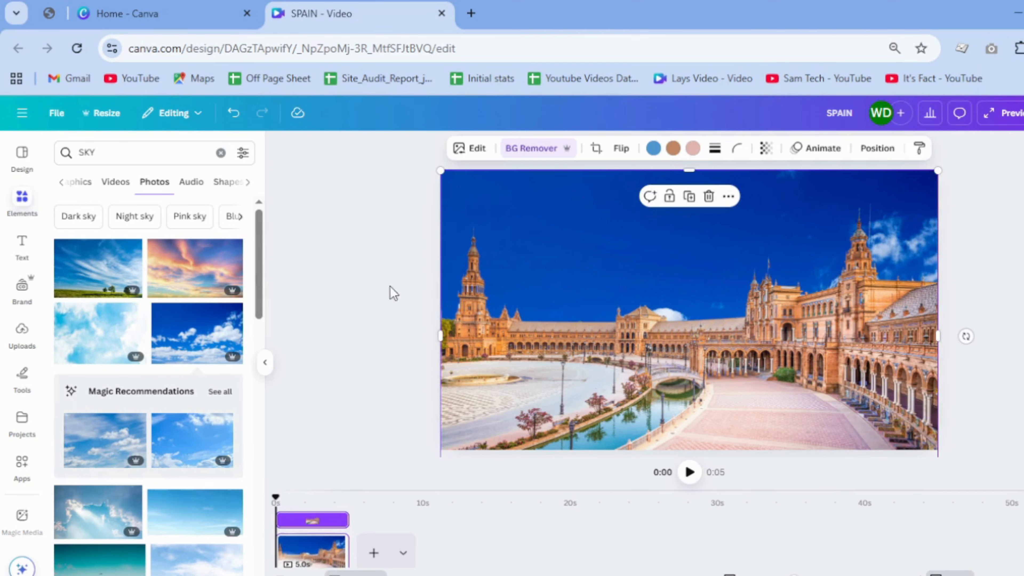
Step: Add a heading reading SPAIN and widen its text box
{"action": "left_click", "coordinate": [28, 258]}
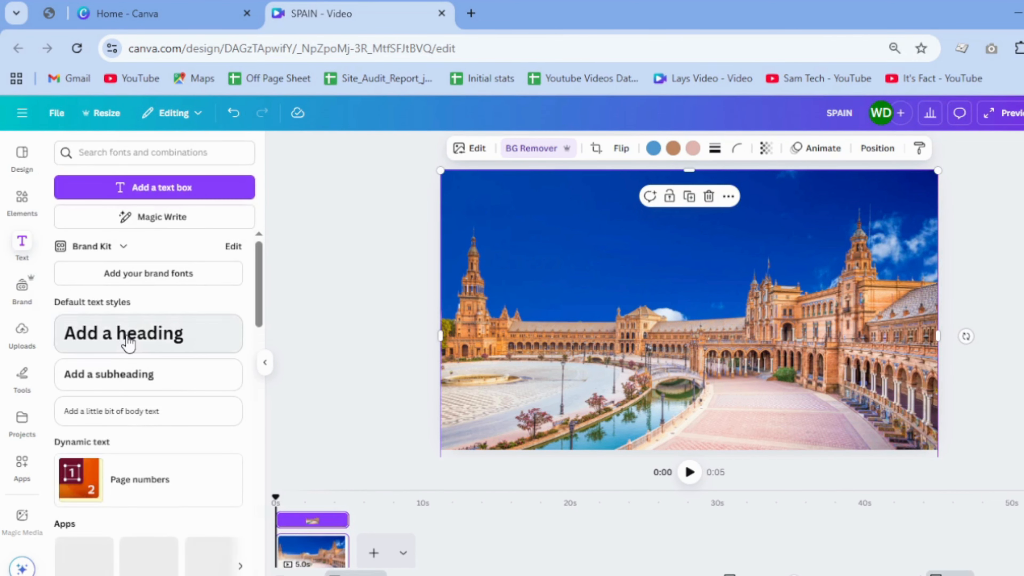
{"action": "left_click", "coordinate": [125, 337]}
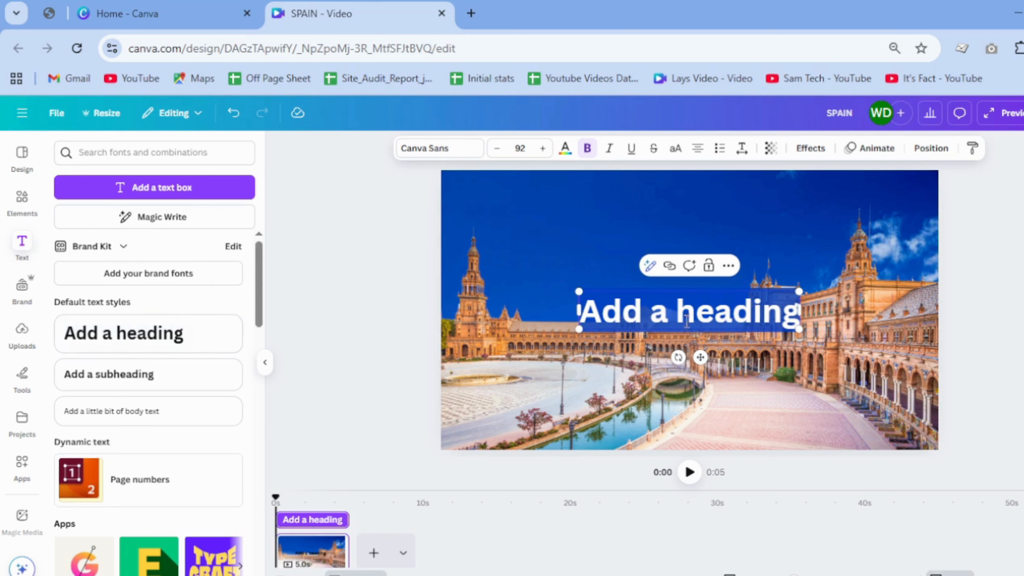
{"action": "type", "text": "S"}
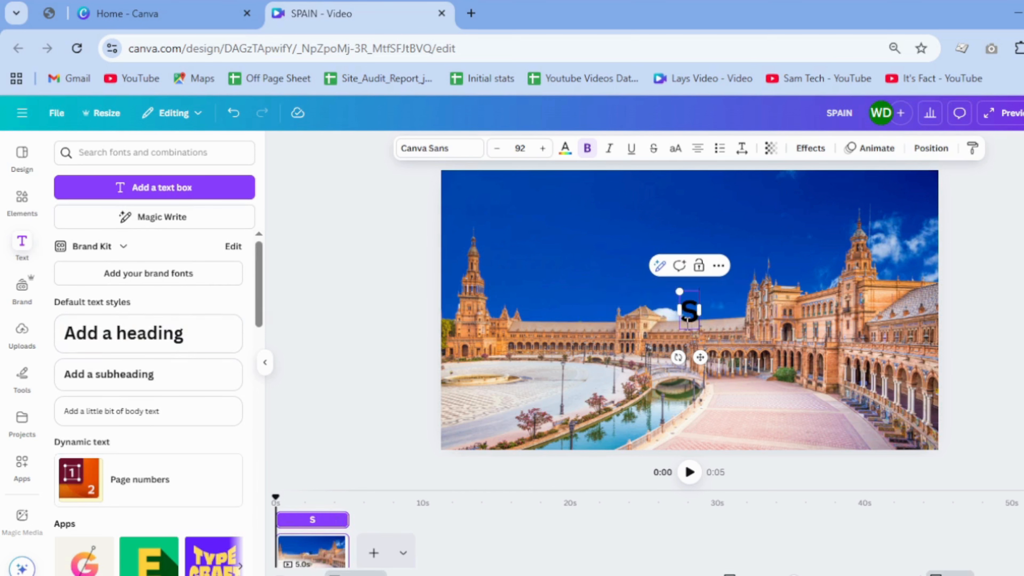
{"action": "type", "text": "PAIN"}
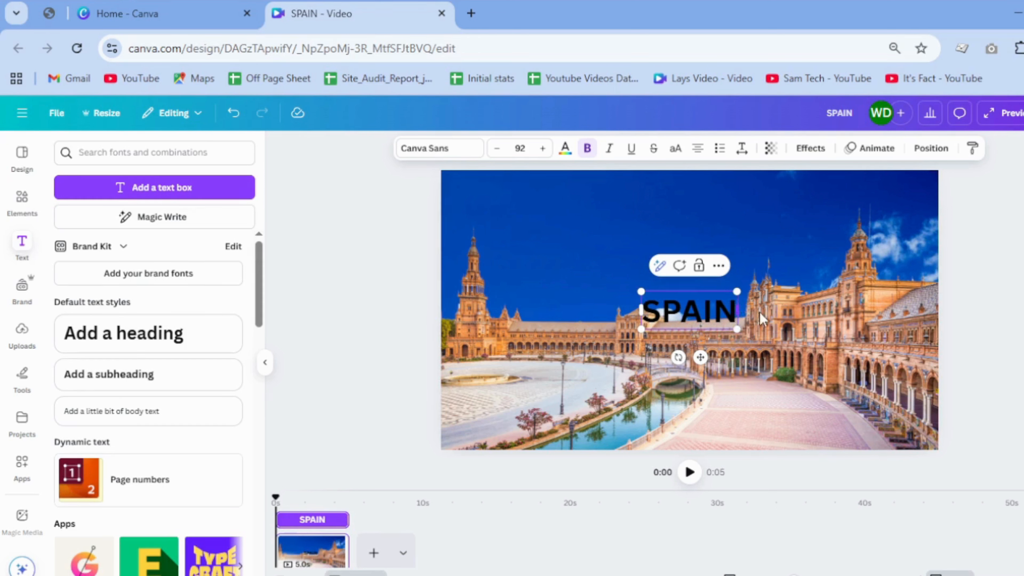
{"action": "left_click_drag", "start_coordinate": [760, 318], "coordinate": [904, 318]}
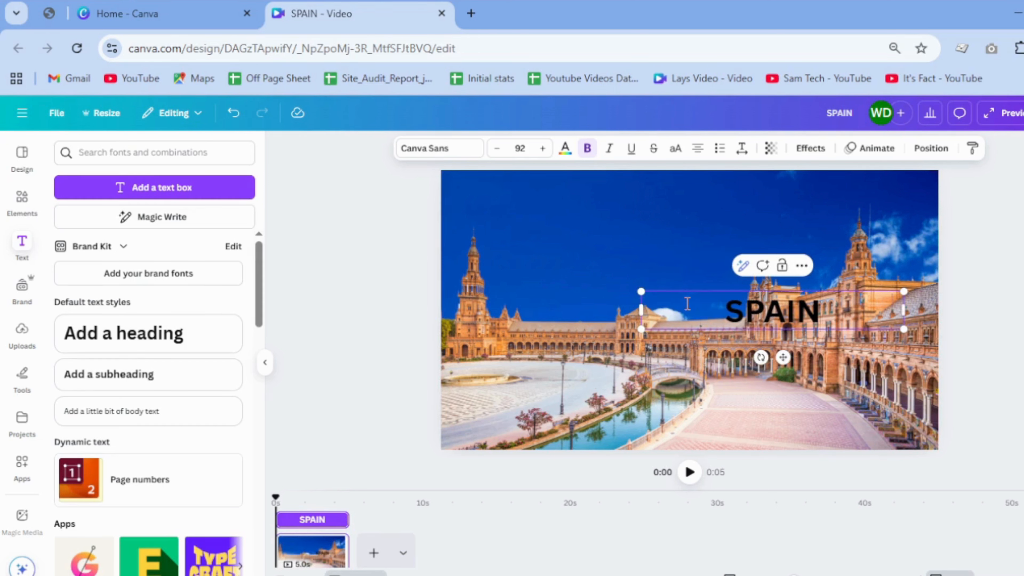
Step: Search the fonts for ZUU and set the SPAIN heading in Zuume Rough Bold
{"action": "left_click", "coordinate": [413, 151]}
{"action": "left_click", "coordinate": [125, 206]}
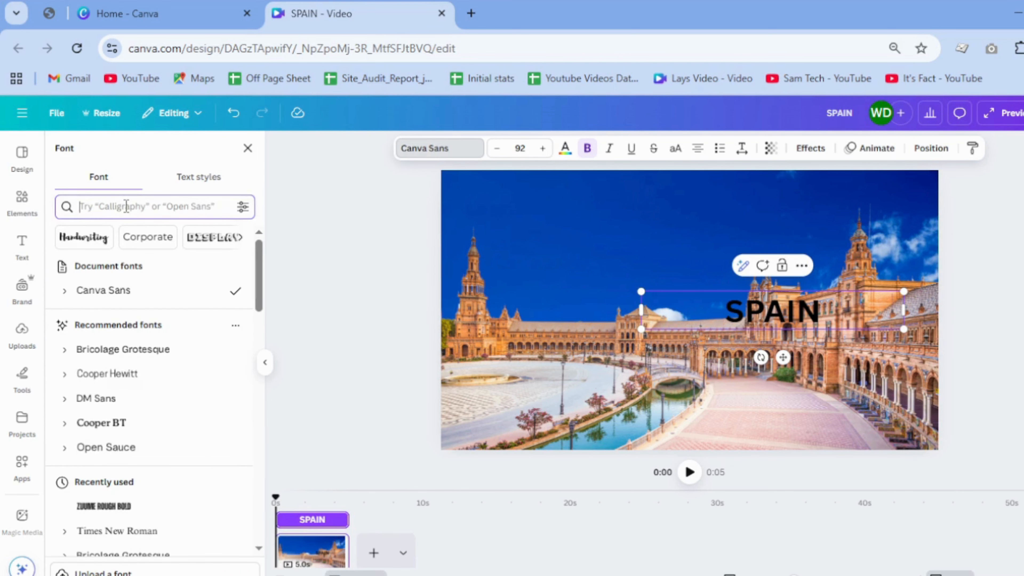
{"action": "type", "text": "zuu"}
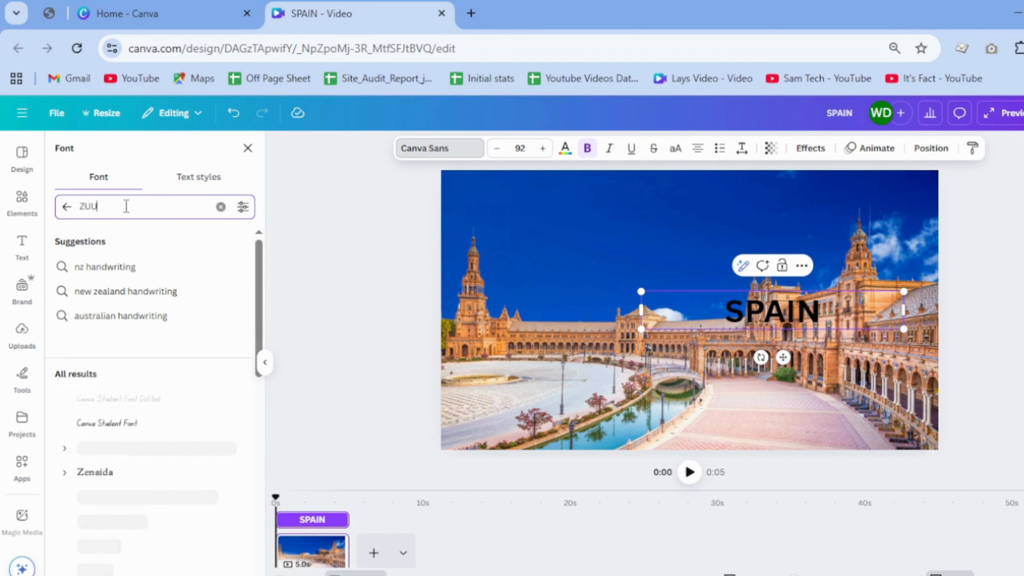
{"action": "key", "text": "Return"}
{"action": "left_click", "coordinate": [123, 277]}
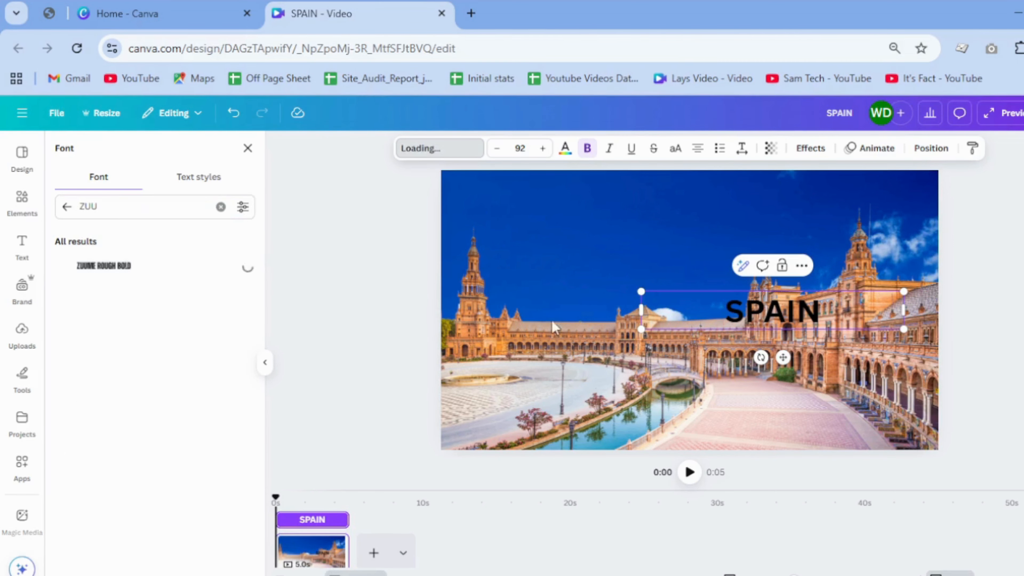
{"action": "left_click", "coordinate": [742, 343]}
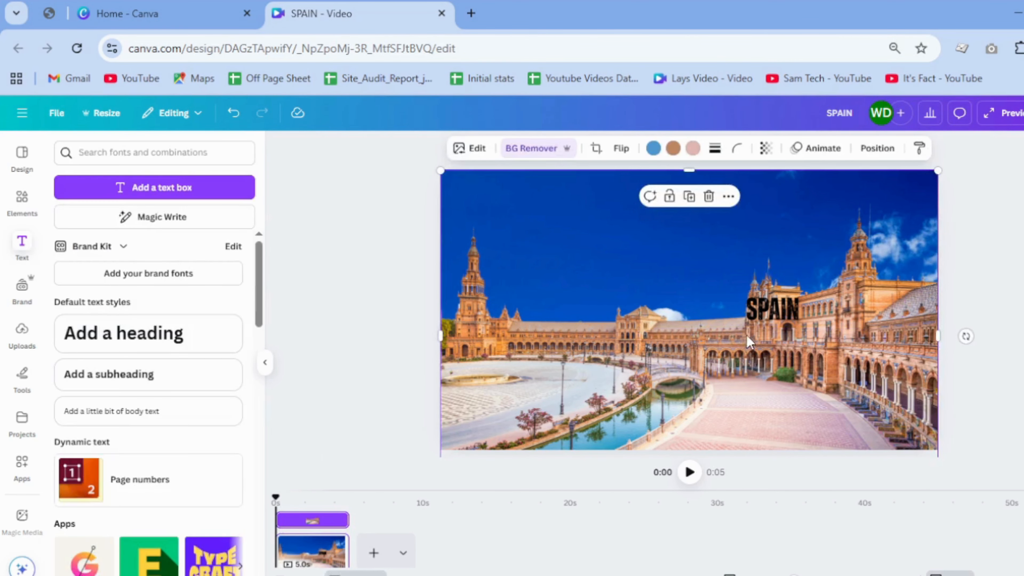
Step: Change the SPAIN heading's text color to white
{"action": "left_click", "coordinate": [754, 326]}
{"action": "left_click", "coordinate": [565, 149]}
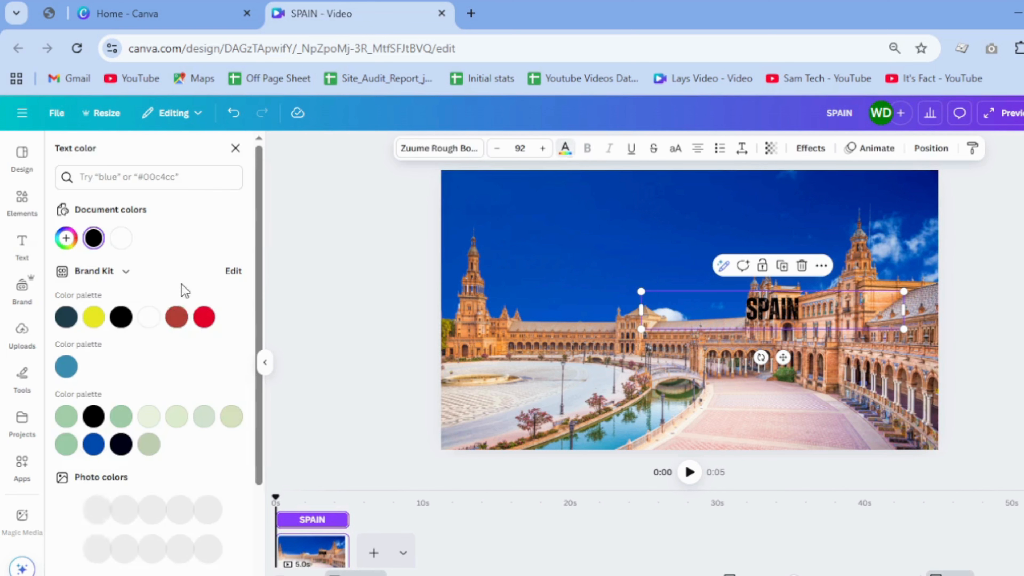
{"action": "left_click", "coordinate": [149, 317]}
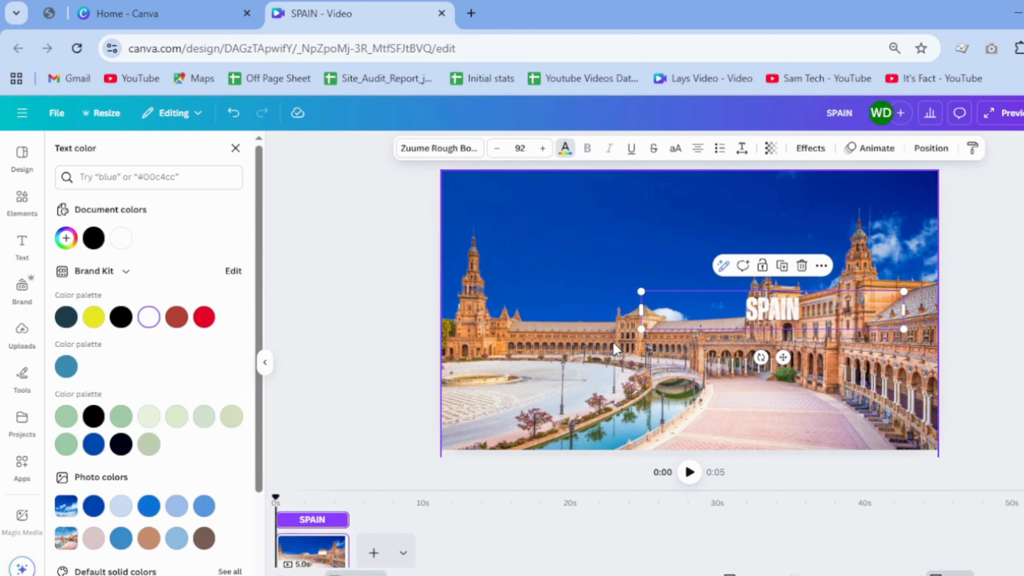
{"action": "left_click", "coordinate": [265, 362]}
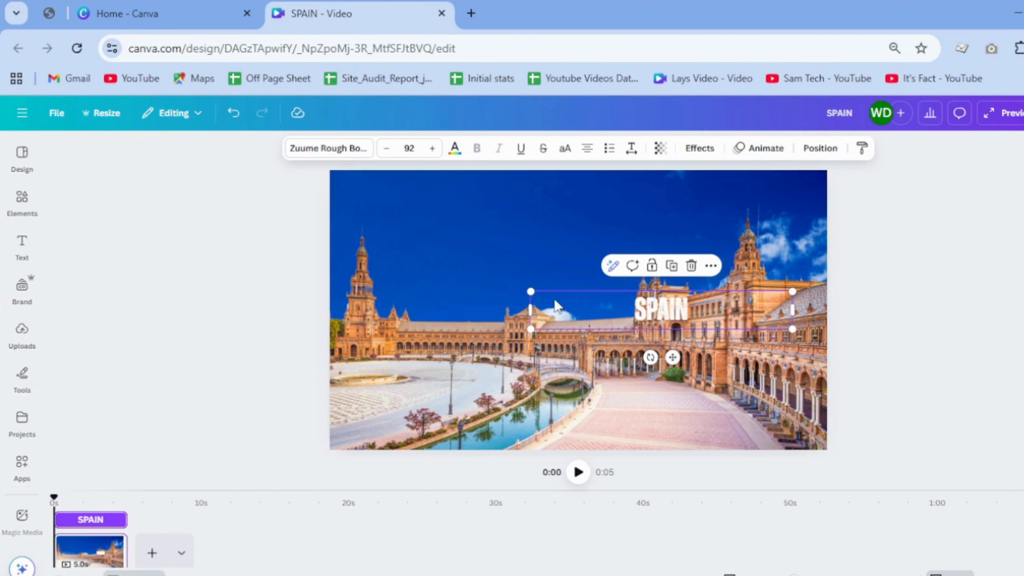
Step: Enlarge the SPAIN heading to a font size of about 313 and center it in the sky area
{"action": "left_click_drag", "start_coordinate": [531, 291], "coordinate": [20, 295]}
{"action": "left_click_drag", "start_coordinate": [407, 311], "coordinate": [541, 291]}
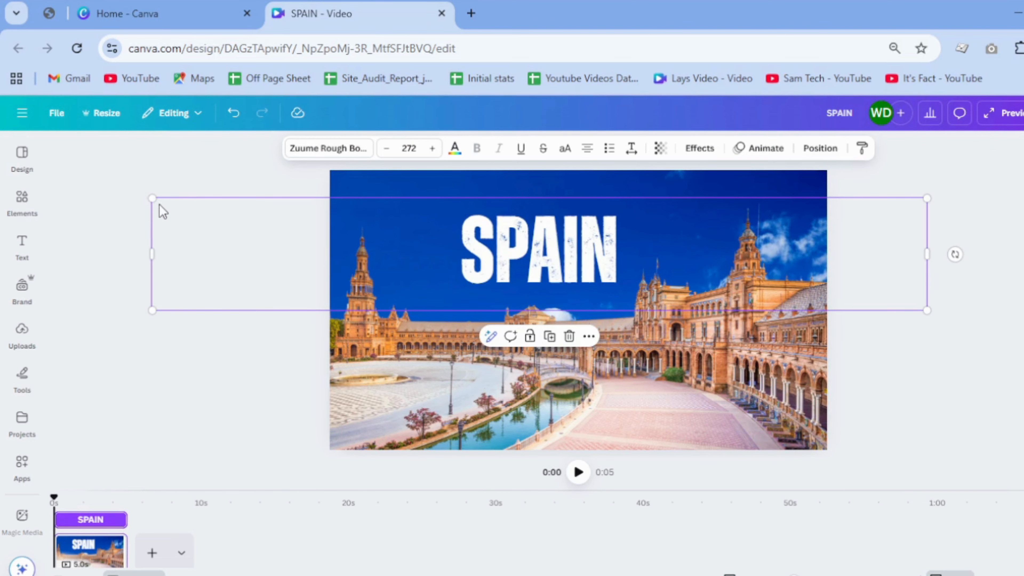
{"action": "left_click_drag", "start_coordinate": [153, 198], "coordinate": [35, 204]}
{"action": "left_click_drag", "start_coordinate": [376, 253], "coordinate": [480, 272]}
Step: Send the SPAIN heading backward so it sits behind the plaza buildings and in front of the sky
{"action": "right_click", "coordinate": [514, 254]}
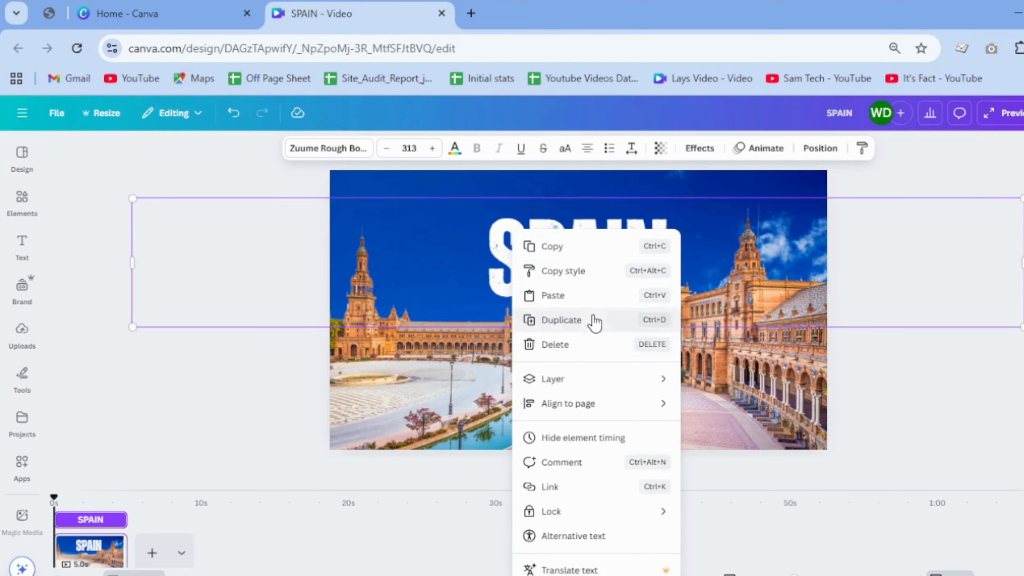
{"action": "mouse_move", "coordinate": [569, 383]}
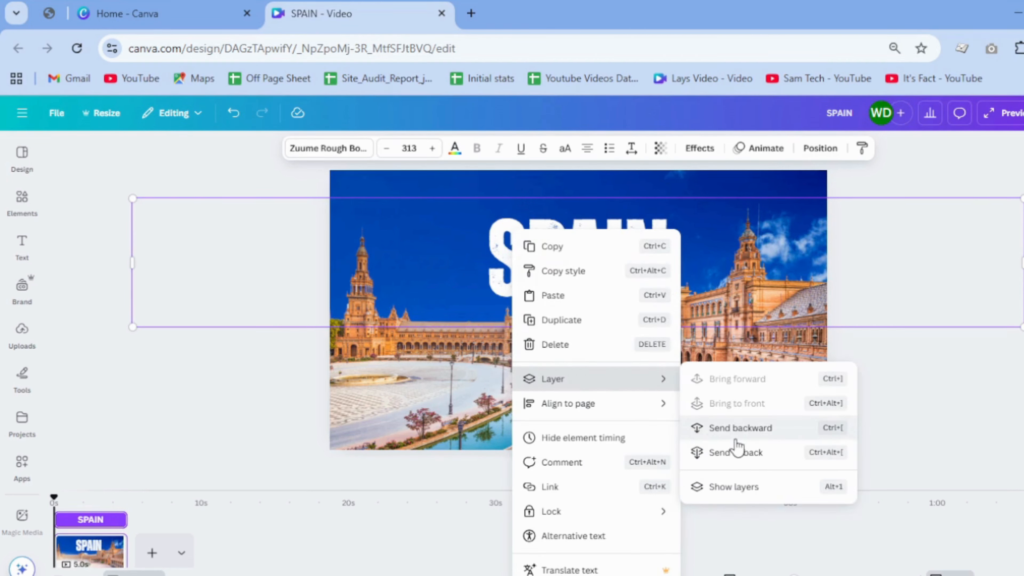
{"action": "left_click", "coordinate": [740, 430]}
{"action": "left_click", "coordinate": [842, 355]}
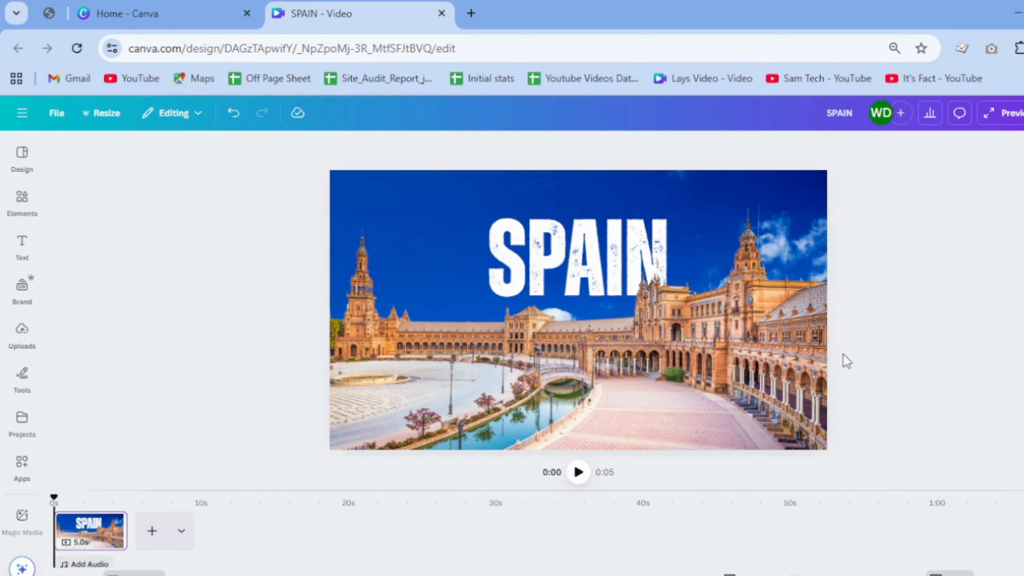
{"action": "left_click", "coordinate": [635, 267]}
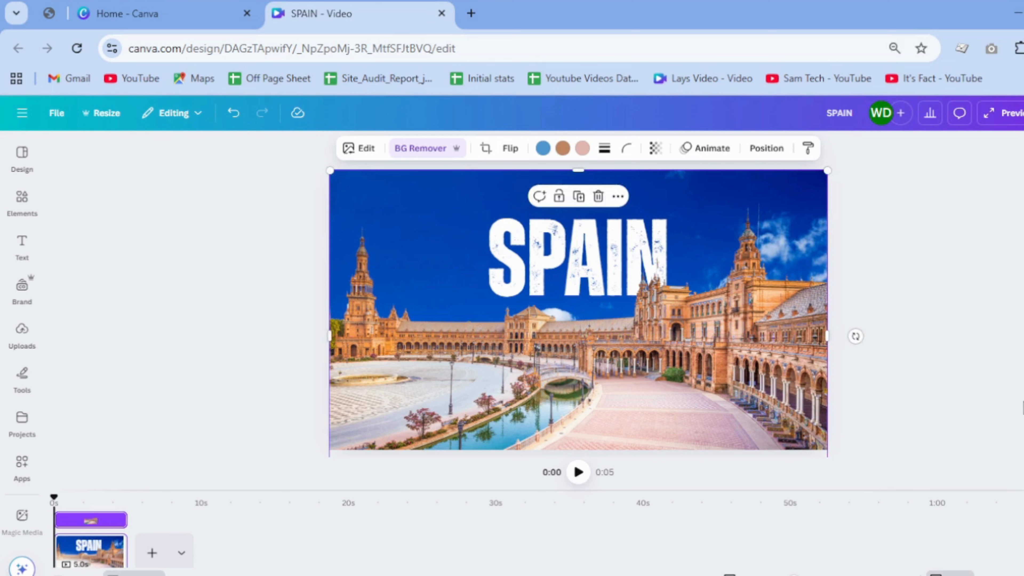
{"action": "left_click", "coordinate": [948, 385]}
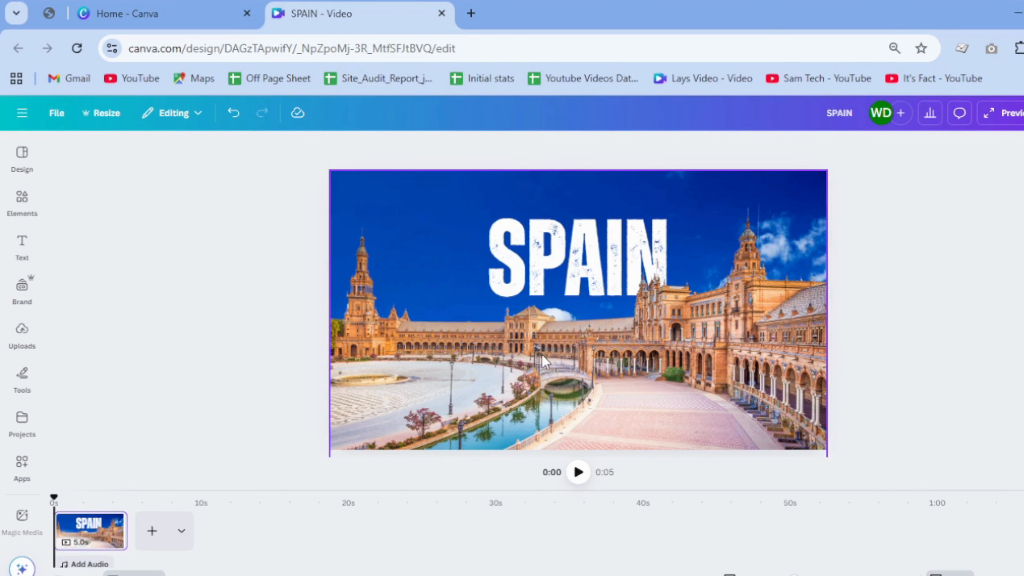
Step: Select the SPAIN text from the layers list, enlarge it to about size 325 and recenter it above the buildings
{"action": "right_click", "coordinate": [519, 266]}
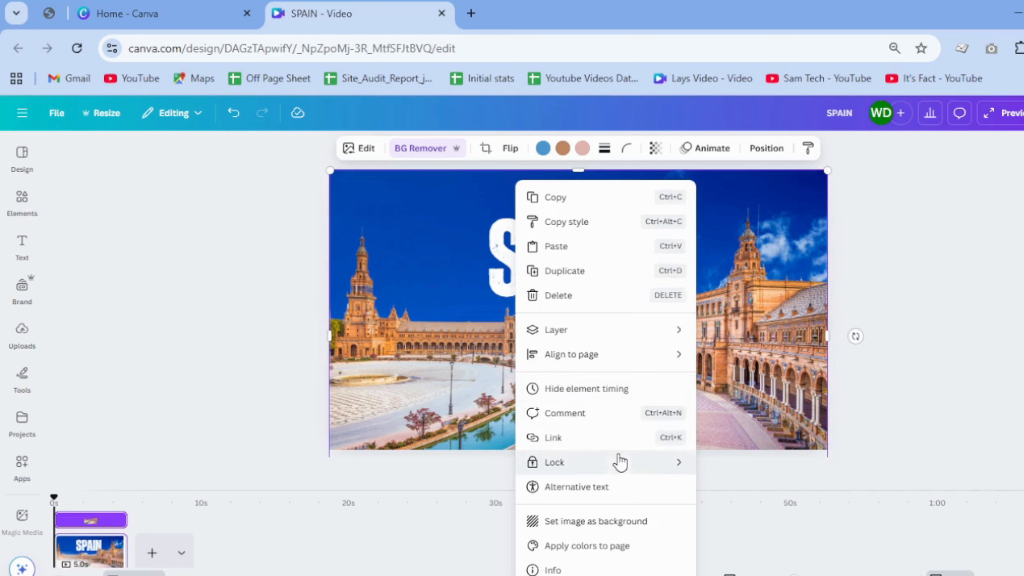
{"action": "mouse_move", "coordinate": [584, 341]}
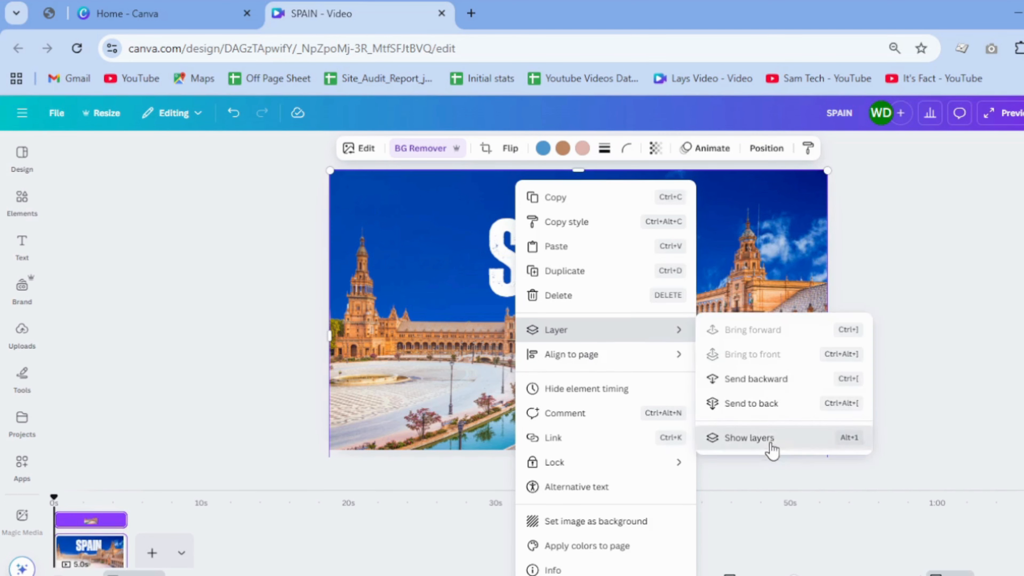
{"action": "left_click", "coordinate": [768, 441]}
{"action": "left_click", "coordinate": [186, 298]}
{"action": "left_click_drag", "start_coordinate": [524, 269], "coordinate": [530, 258]}
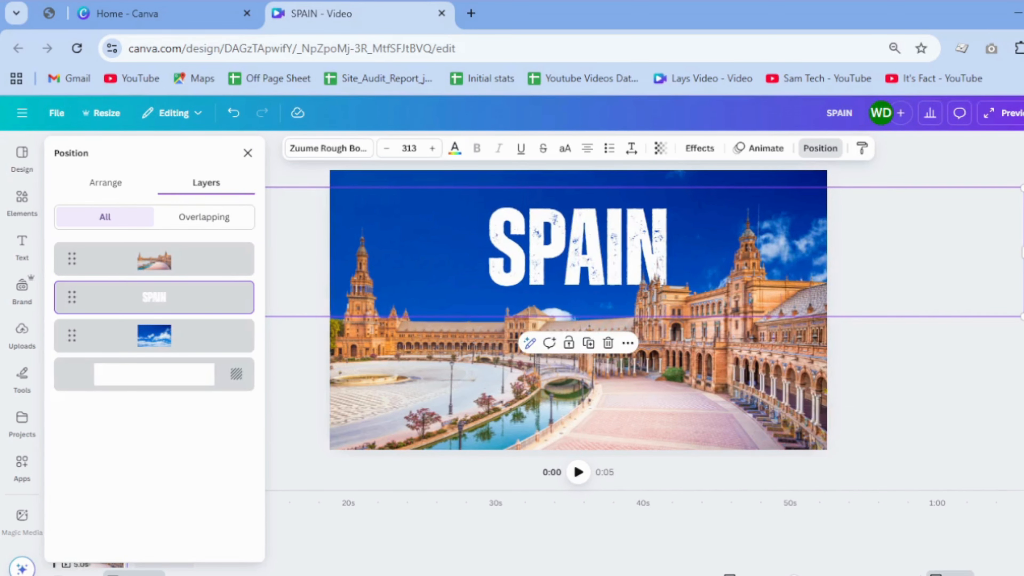
{"action": "left_click_drag", "start_coordinate": [1023, 188], "coordinate": [1023, 183]}
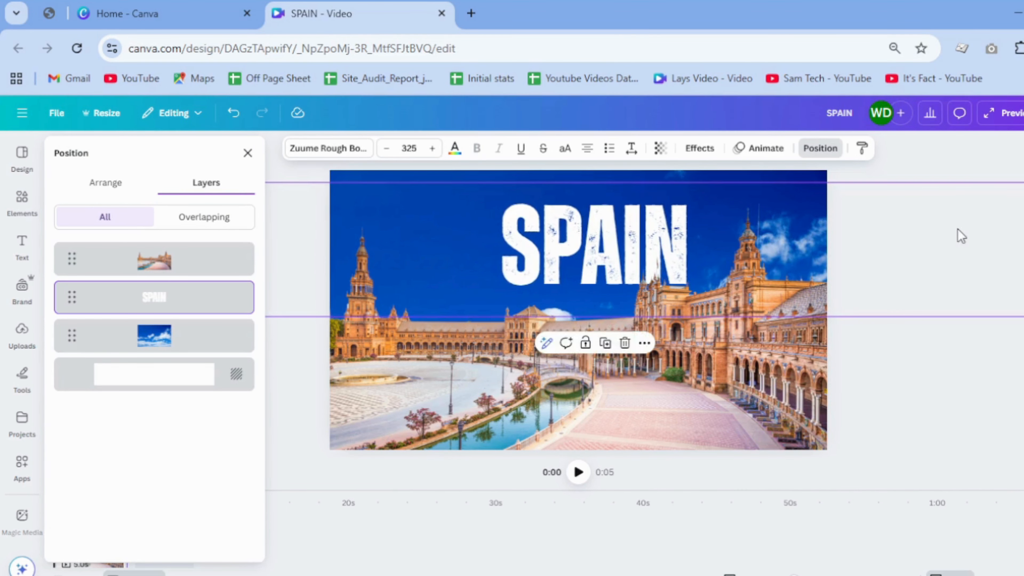
{"action": "left_click_drag", "start_coordinate": [958, 230], "coordinate": [942, 245]}
{"action": "left_click", "coordinate": [993, 368]}
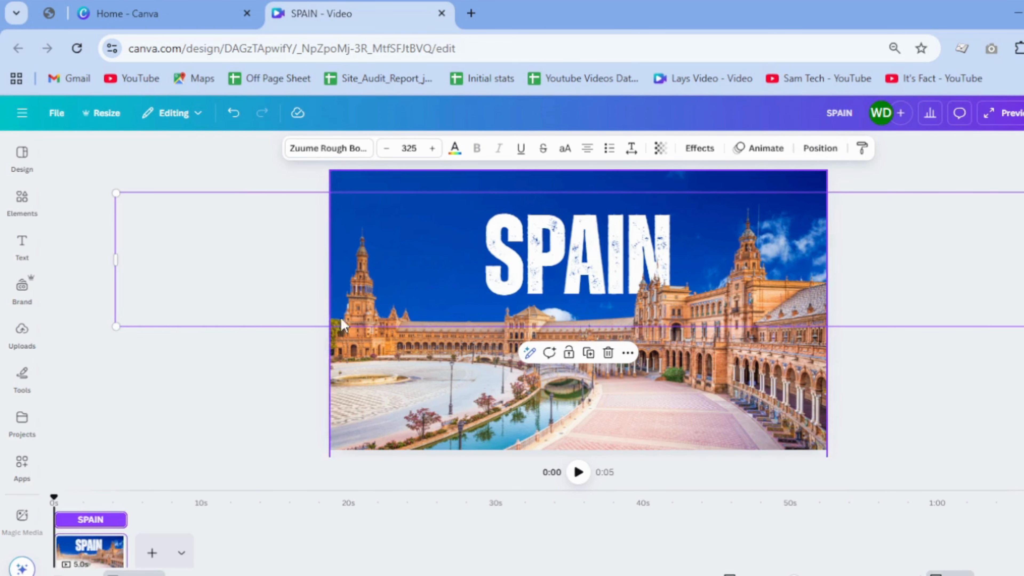
Step: Enlarge the plaza cutout to about one and a half times the page width and lower it so only the rooftops stay in frame
{"action": "left_click", "coordinate": [580, 400]}
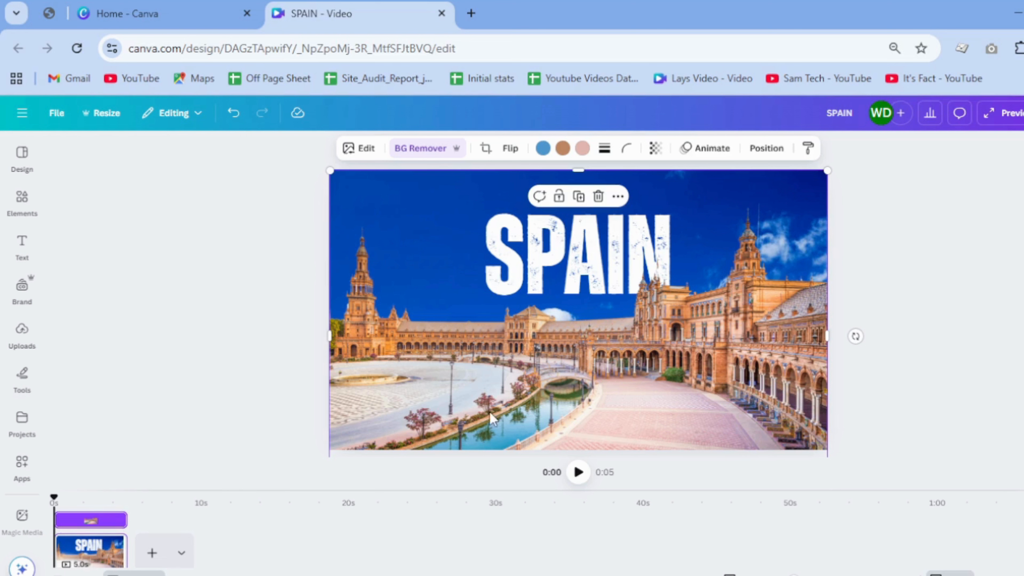
{"action": "left_click", "coordinate": [92, 560]}
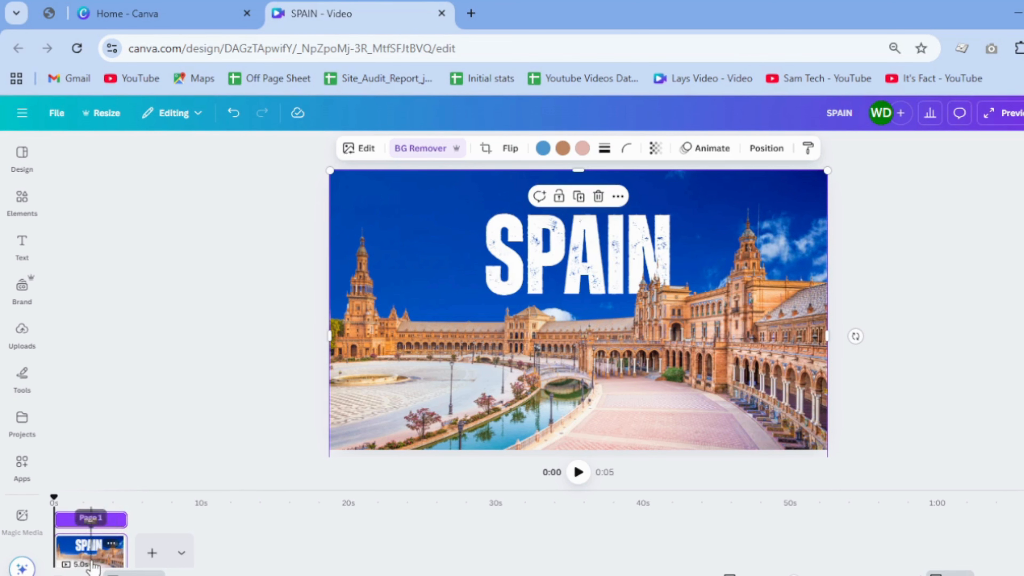
{"action": "left_click", "coordinate": [621, 424]}
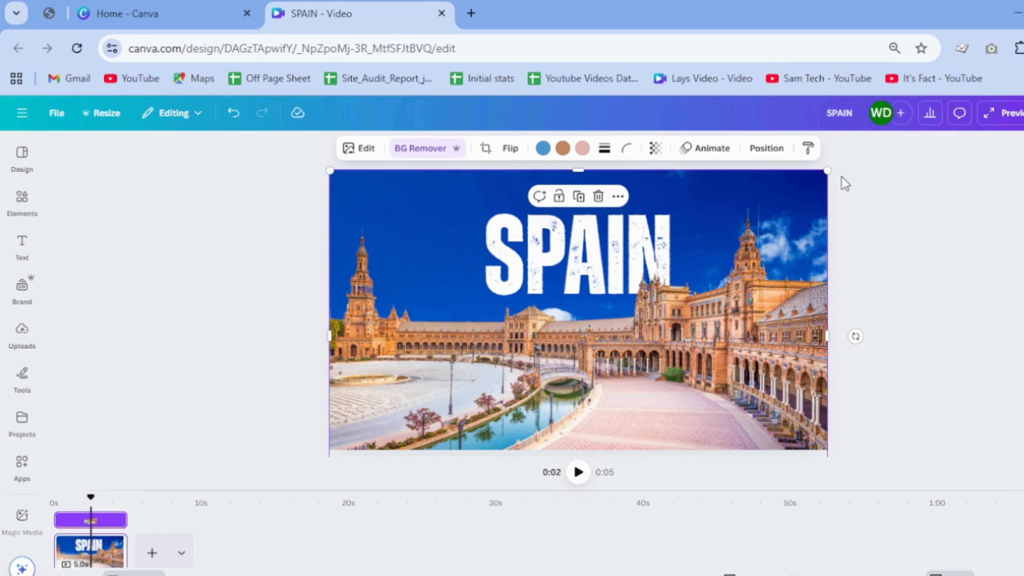
{"action": "left_click_drag", "start_coordinate": [824, 173], "coordinate": [1023, 81]}
{"action": "left_click_drag", "start_coordinate": [970, 233], "coordinate": [897, 416]}
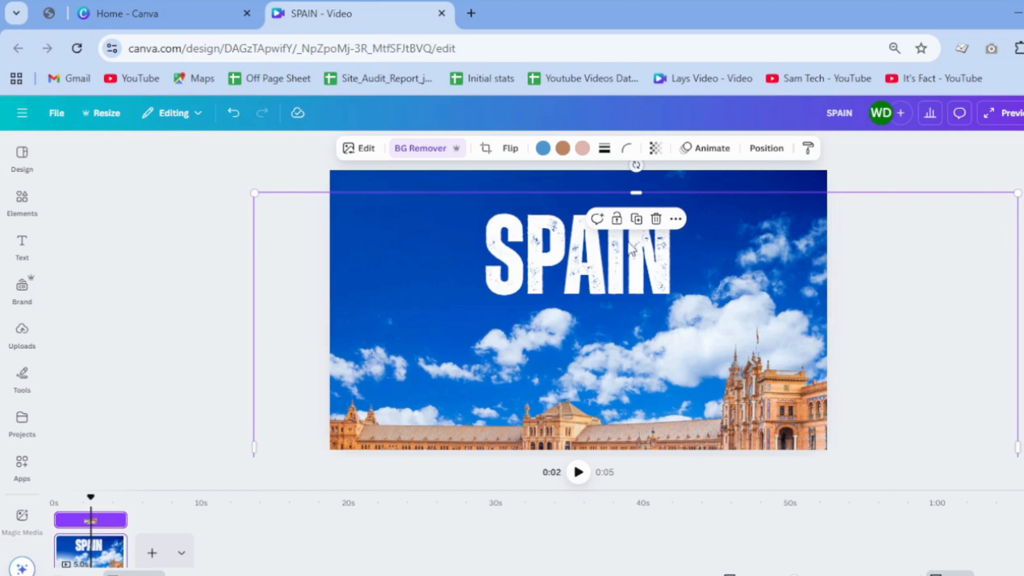
Step: Select the SPAIN text from the layers list and move it up beyond the upper edge of the page
{"action": "right_click", "coordinate": [553, 246]}
{"action": "mouse_move", "coordinate": [606, 317]}
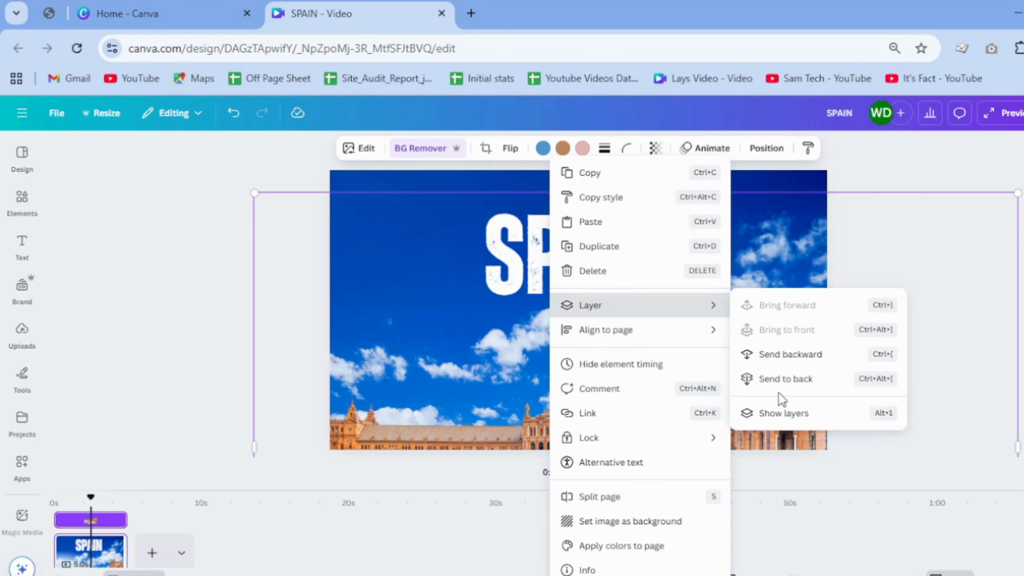
{"action": "left_click", "coordinate": [787, 413]}
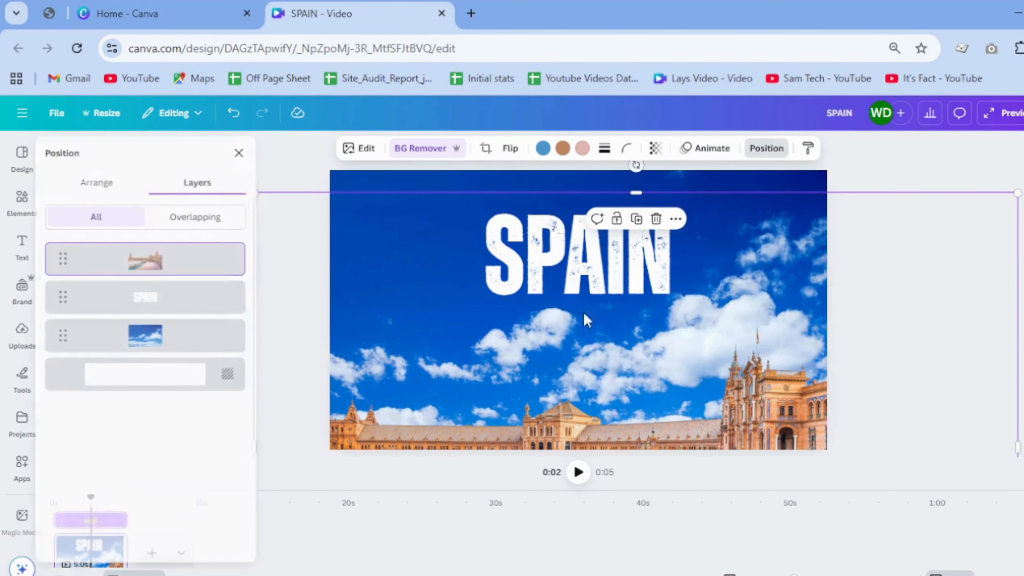
{"action": "left_click", "coordinate": [217, 306]}
{"action": "left_click_drag", "start_coordinate": [536, 250], "coordinate": [537, 137]}
{"action": "left_click", "coordinate": [973, 333]}
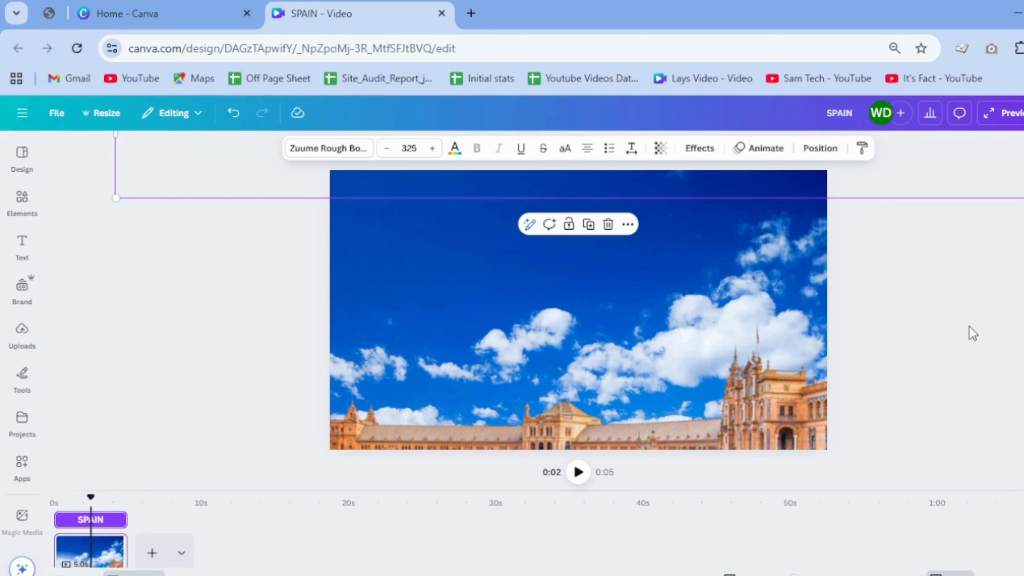
{"action": "left_click", "coordinate": [973, 333]}
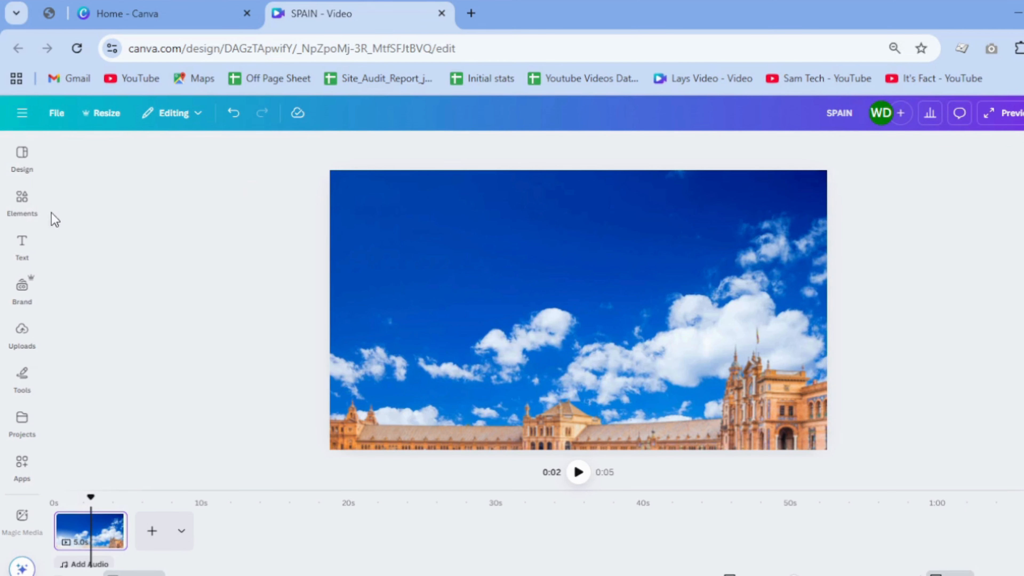
Step: Search the elements for GRUNGE and add the scratched blue texture photo, enlarged to cover the whole page
{"action": "left_click", "coordinate": [22, 198]}
{"action": "left_click", "coordinate": [132, 158]}
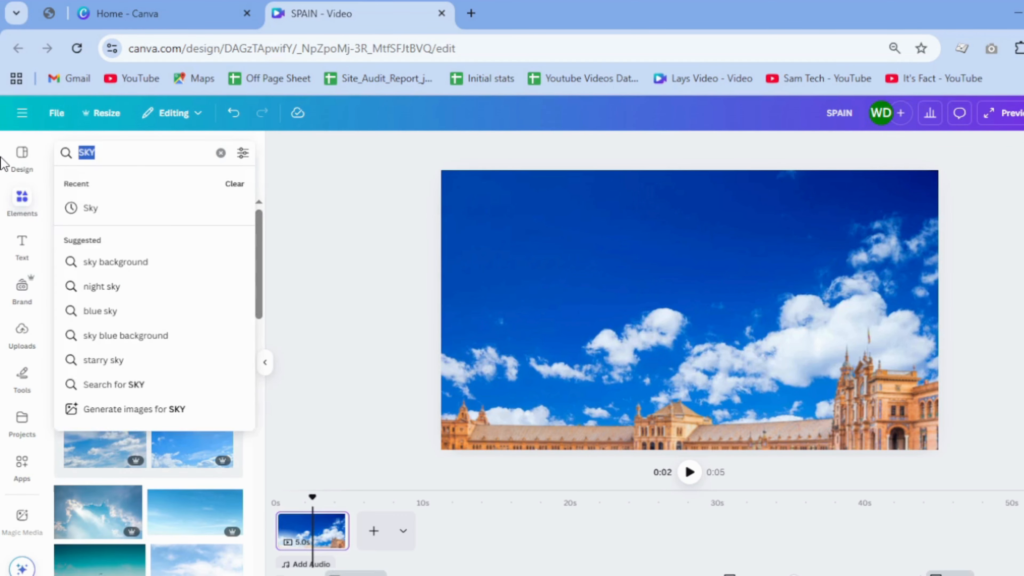
{"action": "type", "text": "GRUN"}
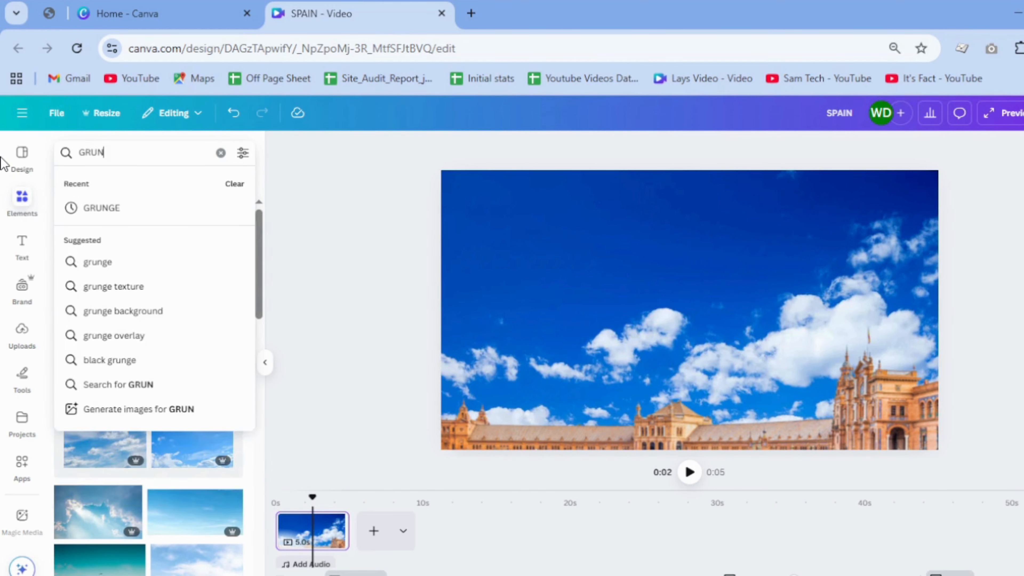
{"action": "type", "text": "GE"}
{"action": "key", "text": "Return"}
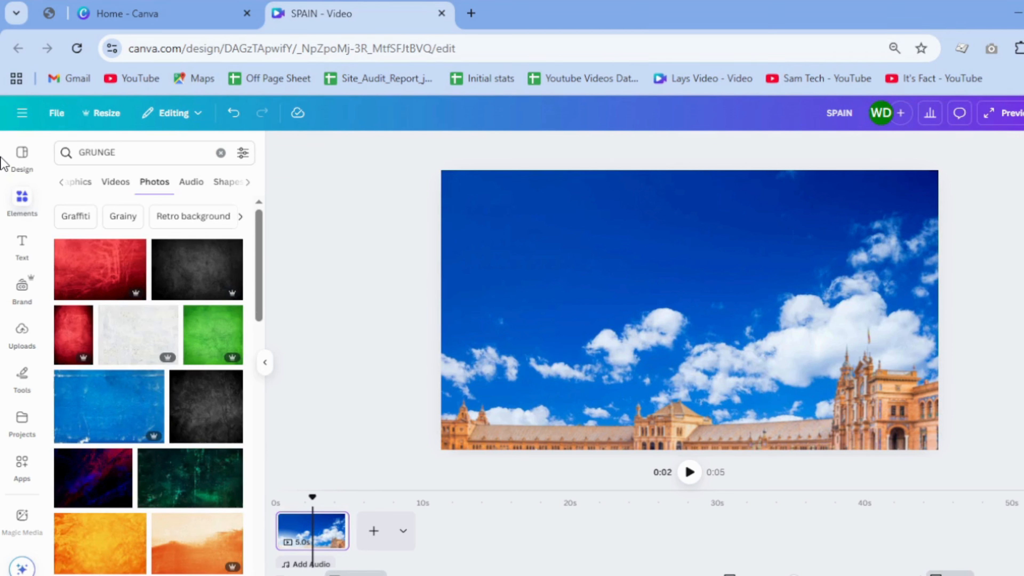
{"action": "left_click", "coordinate": [99, 416]}
{"action": "left_click_drag", "start_coordinate": [587, 362], "coordinate": [518, 331]}
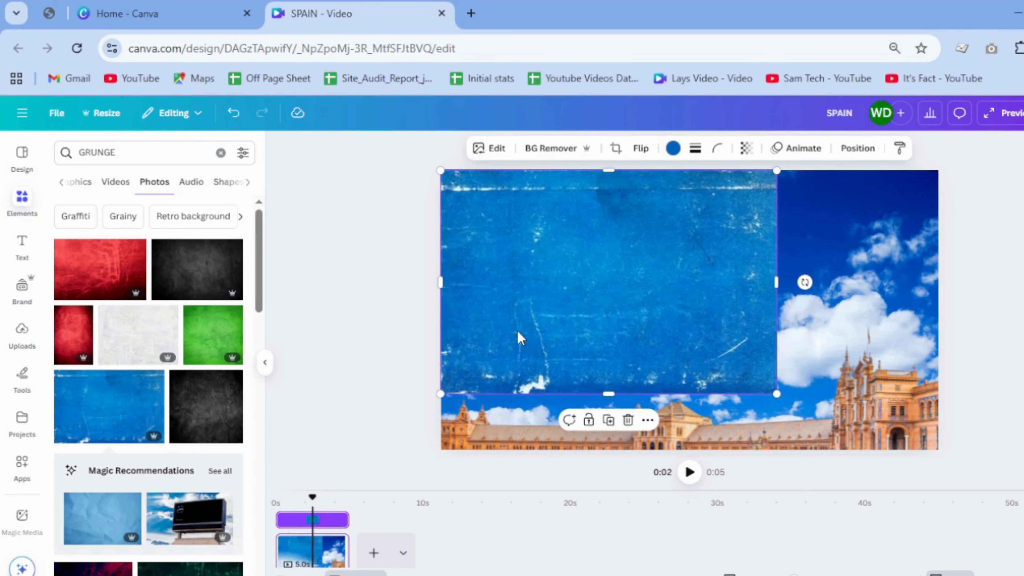
{"action": "left_click_drag", "start_coordinate": [799, 402], "coordinate": [939, 447]}
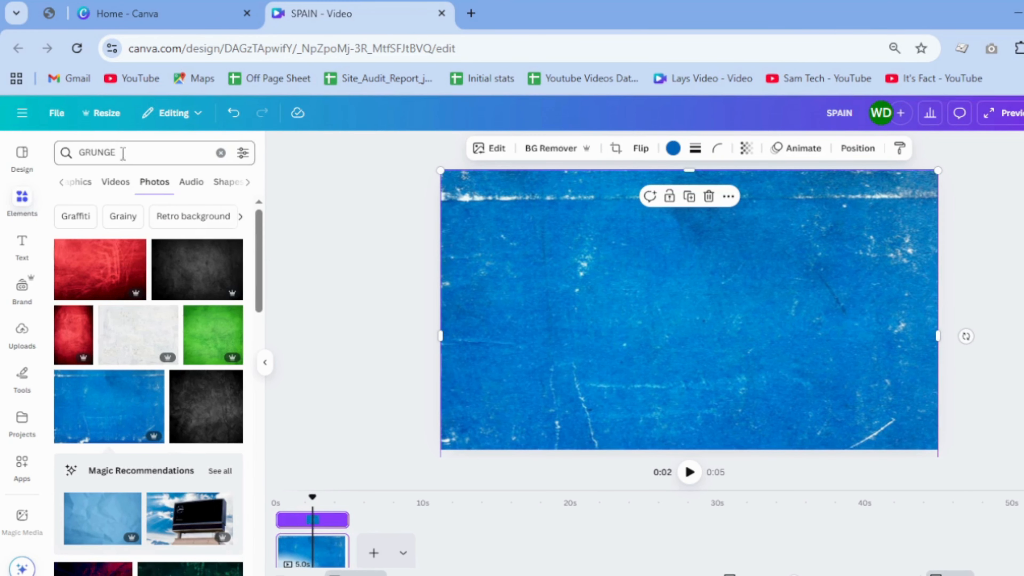
Step: Search the elements for SPAIN MAP and insert the map graphic filled with the Spanish flag
{"action": "left_click_drag", "start_coordinate": [120, 153], "coordinate": [85, 155]}
{"action": "type", "text": "SPAIN"}
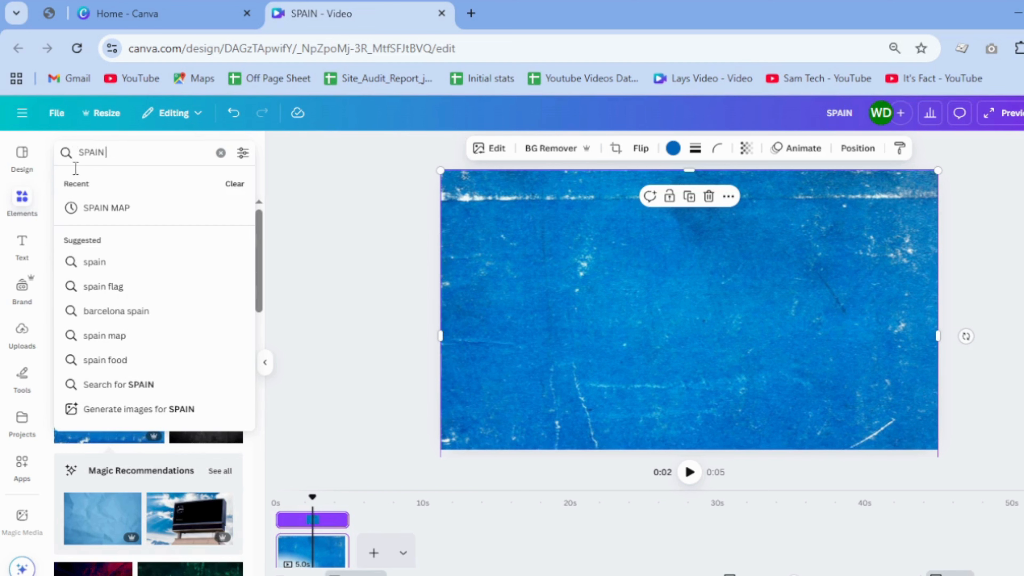
{"action": "left_click", "coordinate": [109, 206]}
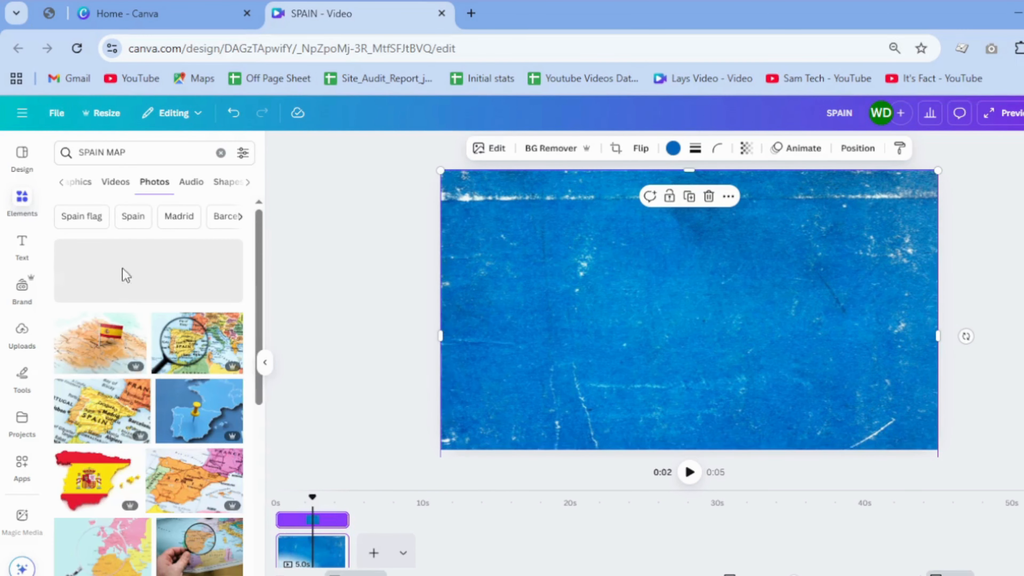
{"action": "left_click", "coordinate": [70, 185]}
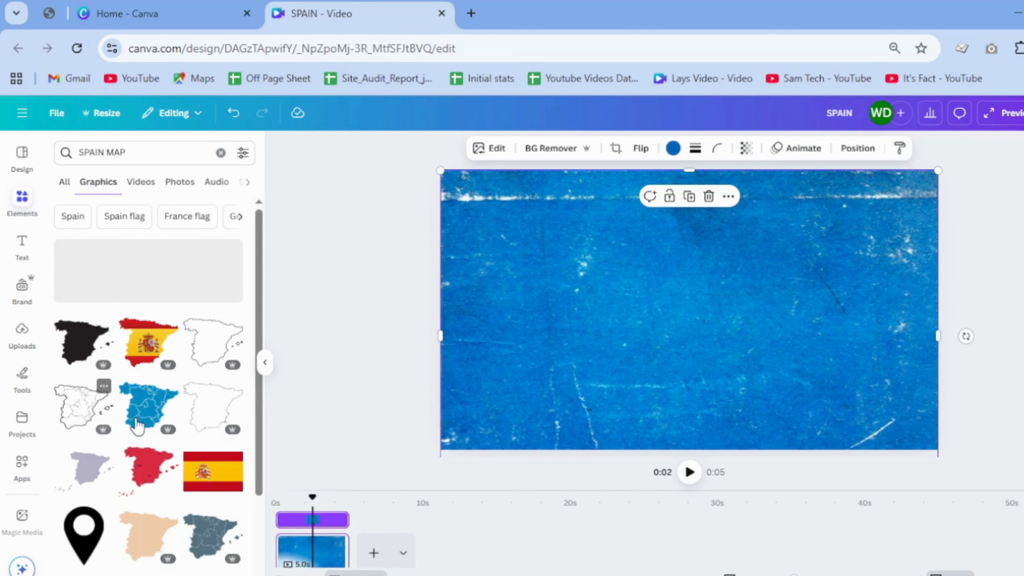
{"action": "left_click", "coordinate": [147, 351]}
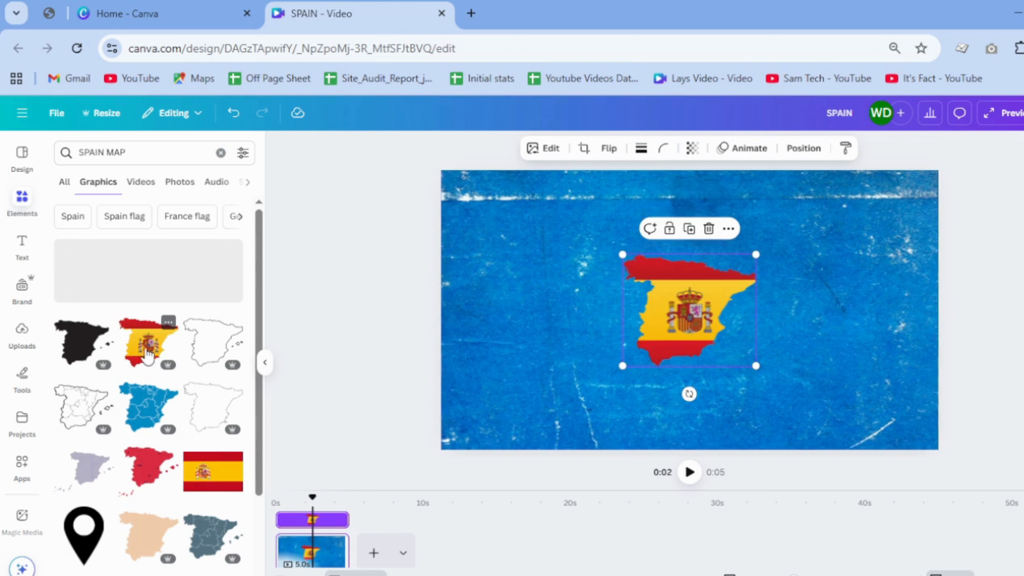
Step: Enlarge the flag map to most of the page height and place it slightly right of the page center
{"action": "left_click", "coordinate": [264, 362]}
{"action": "left_click_drag", "start_coordinate": [600, 355], "coordinate": [698, 309]}
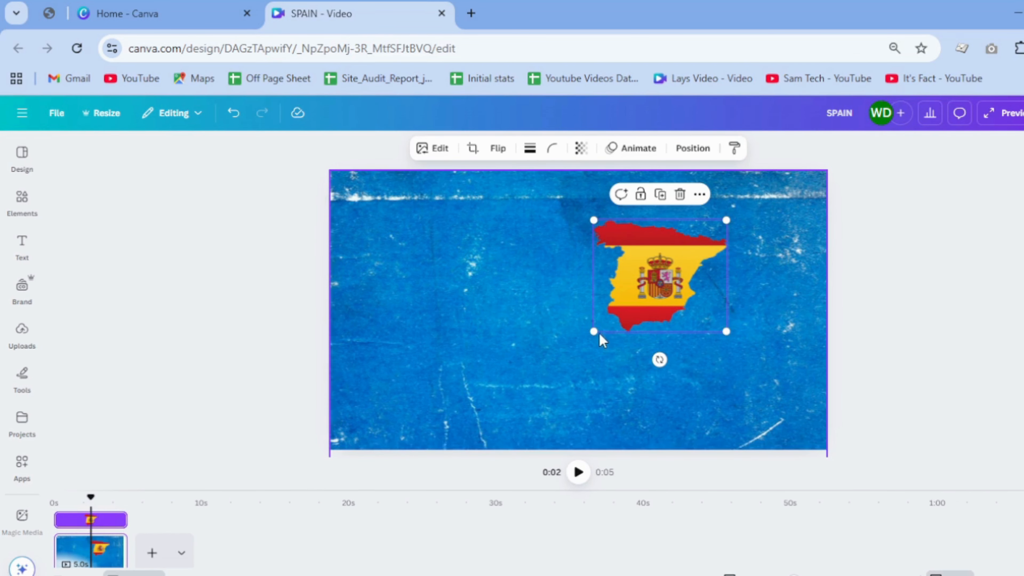
{"action": "left_click_drag", "start_coordinate": [594, 331], "coordinate": [419, 397]}
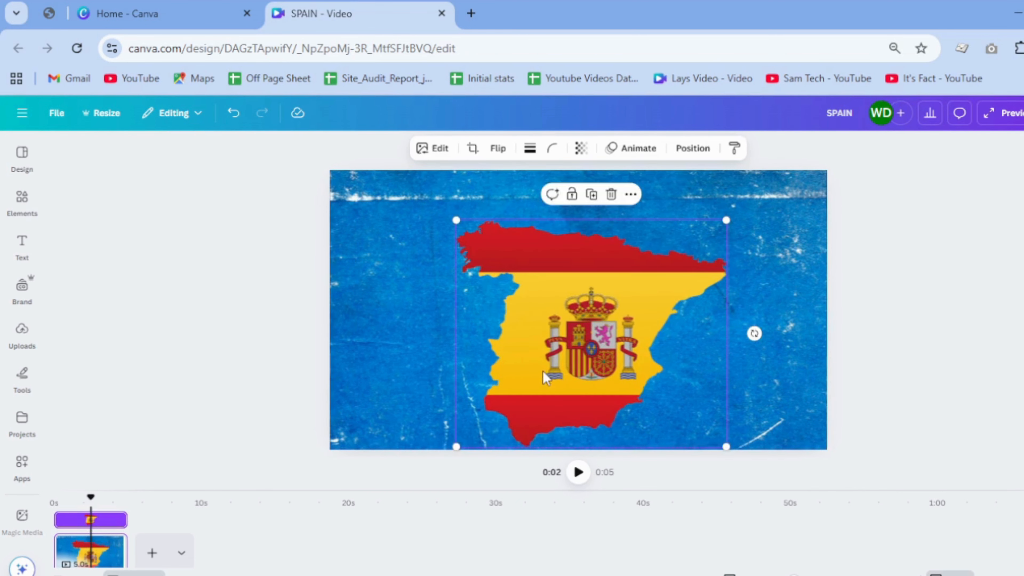
{"action": "mouse_move", "coordinate": [543, 372]}
{"action": "left_mouse_down"}
{"action": "mouse_move", "coordinate": [566, 348]}
{"action": "mouse_move", "coordinate": [552, 371]}
{"action": "left_mouse_up"}
{"action": "left_click", "coordinate": [981, 340]}
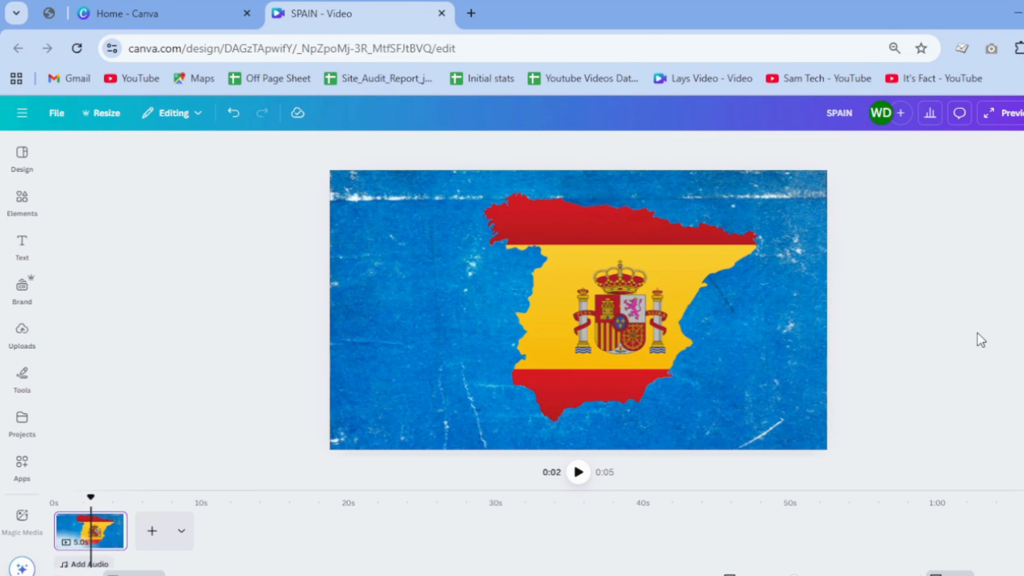
Step: Apply a Tumble animation to the flag map on enter, with high intensity and a rightward direction
{"action": "left_click", "coordinate": [639, 345]}
{"action": "left_click", "coordinate": [637, 158]}
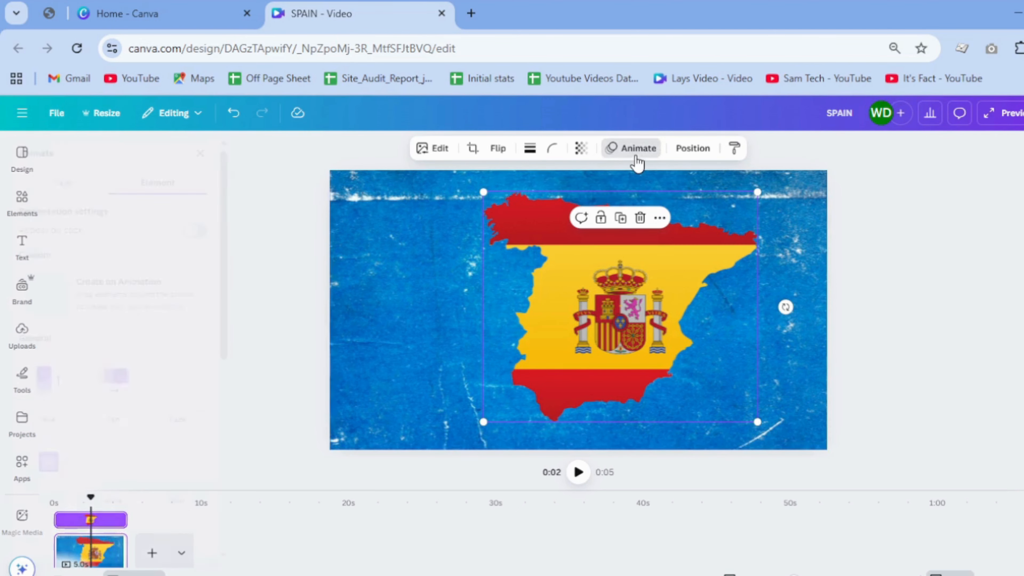
{"action": "scroll", "coordinate": [188, 365], "scroll_direction": "down", "scroll_amount": 6}
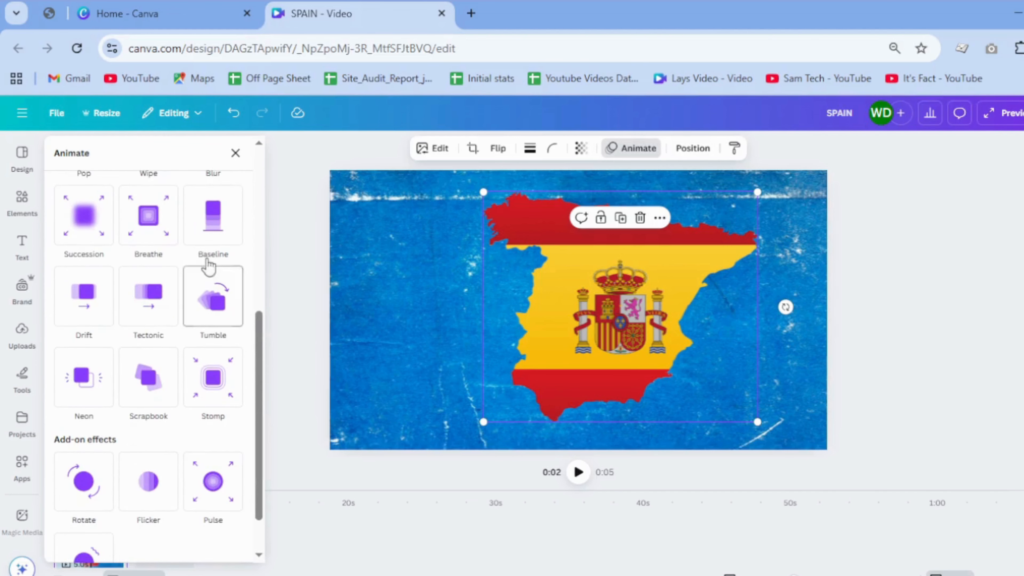
{"action": "left_click", "coordinate": [216, 334]}
{"action": "left_click_drag", "start_coordinate": [191, 443], "coordinate": [223, 446]}
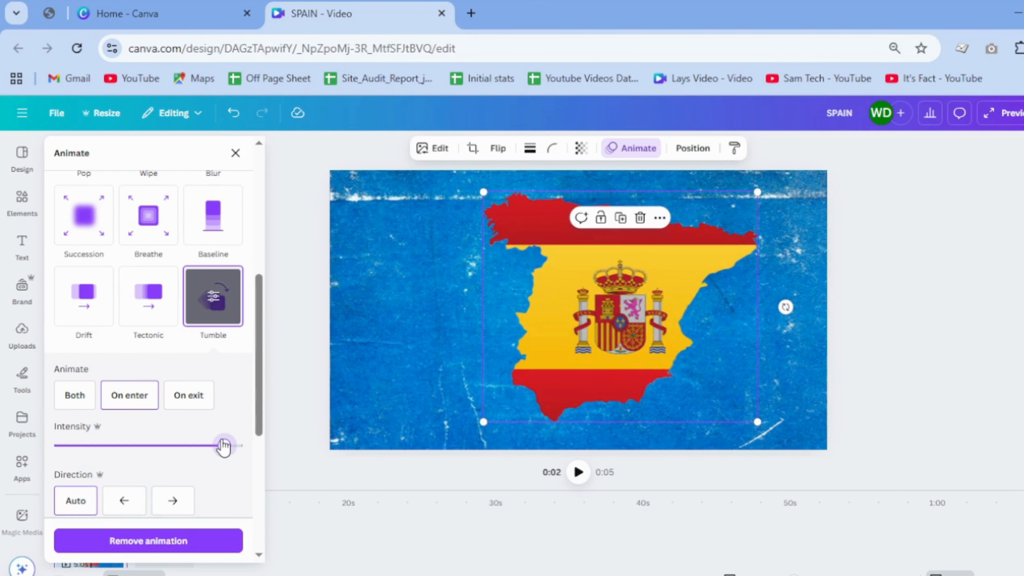
{"action": "left_click", "coordinate": [172, 500]}
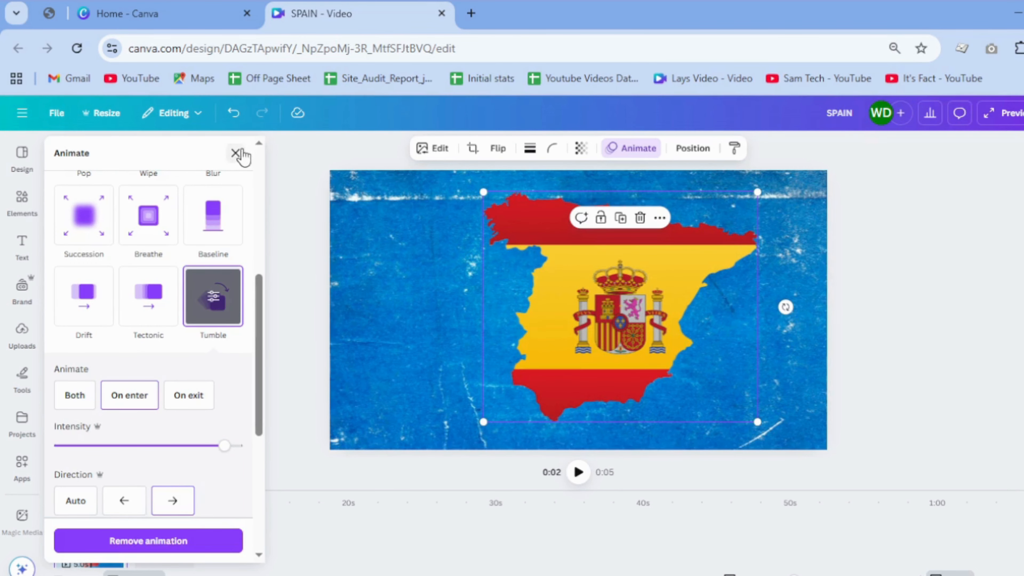
{"action": "left_click", "coordinate": [236, 154]}
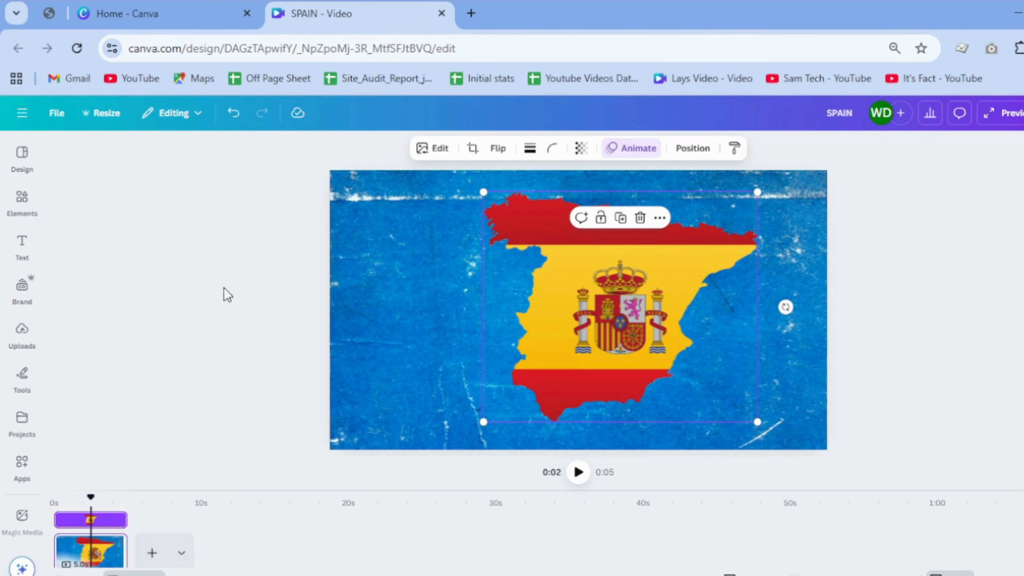
Step: Duplicate the five-second map page in the timeline
{"action": "right_click", "coordinate": [422, 340]}
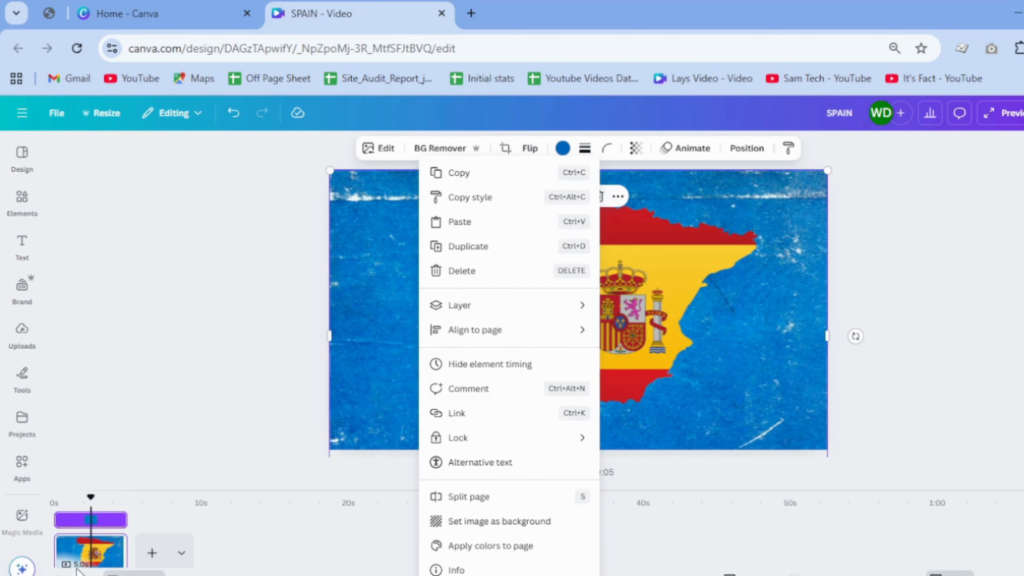
{"action": "left_click", "coordinate": [80, 553]}
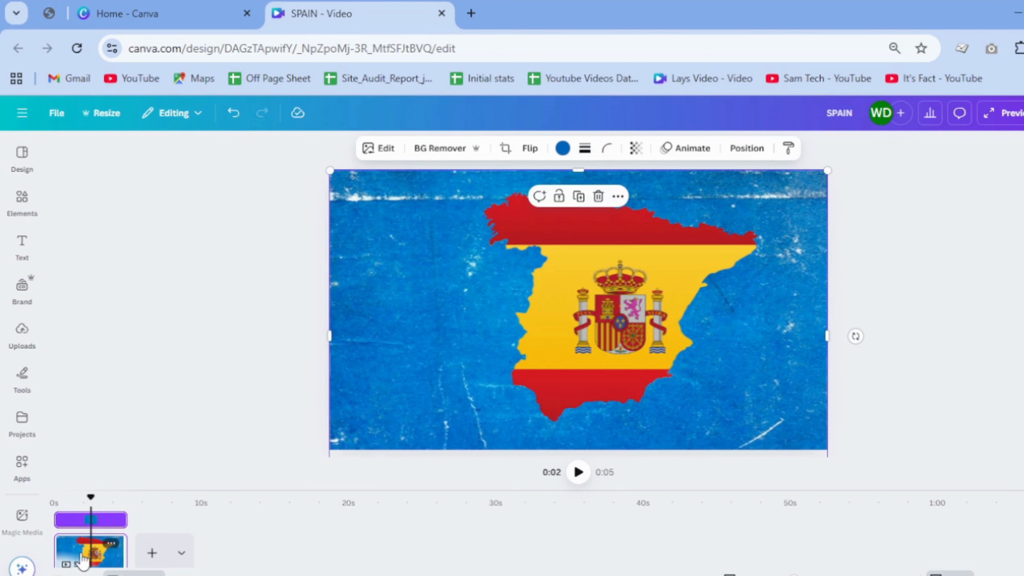
{"action": "left_click", "coordinate": [114, 542]}
{"action": "left_click", "coordinate": [188, 297]}
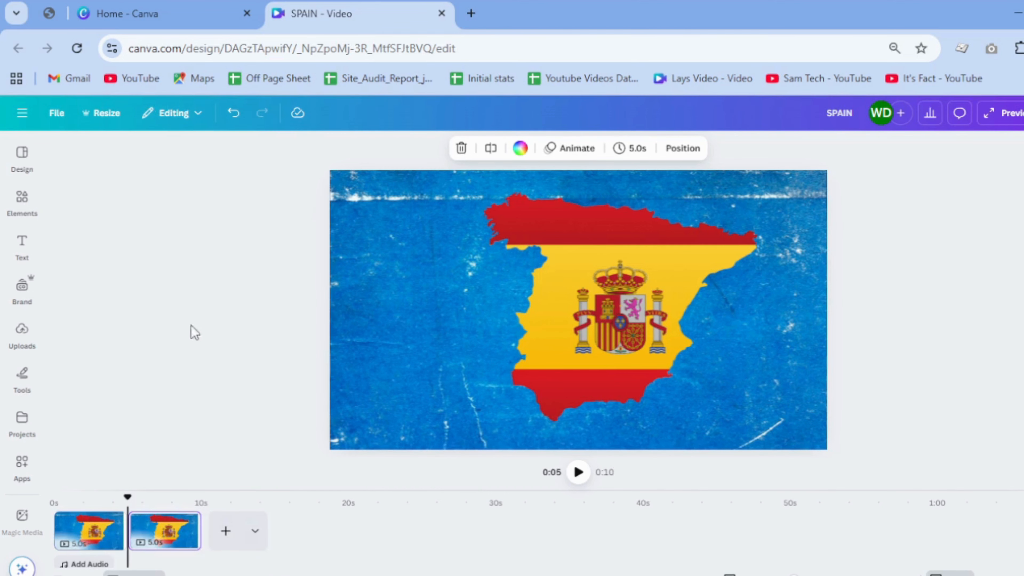
Step: On the second page, move the flag map up past the page's upper edge and make it fully transparent
{"action": "left_click", "coordinate": [149, 558]}
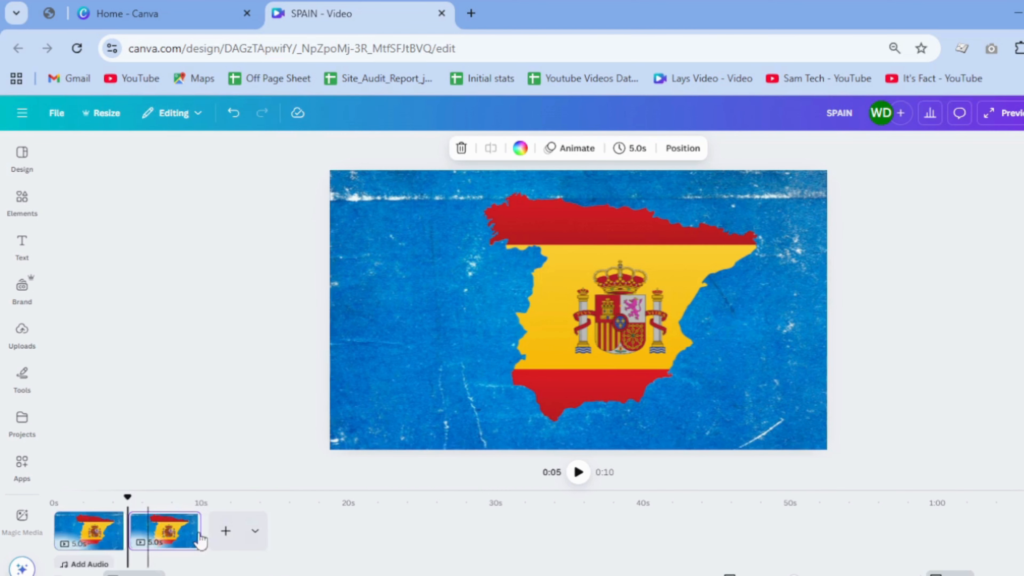
{"action": "left_click", "coordinate": [636, 358]}
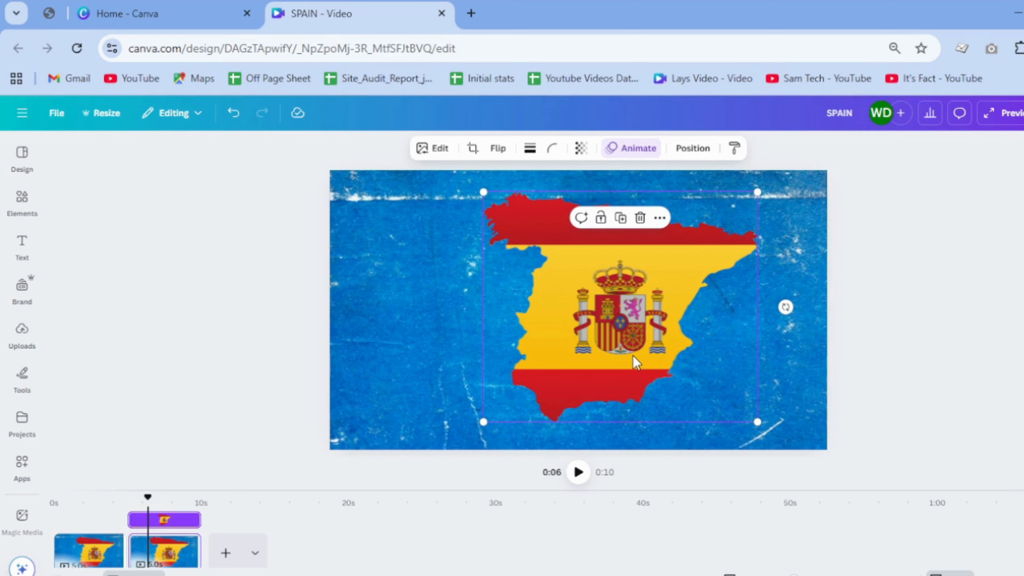
{"action": "left_click_drag", "start_coordinate": [636, 361], "coordinate": [621, 146]}
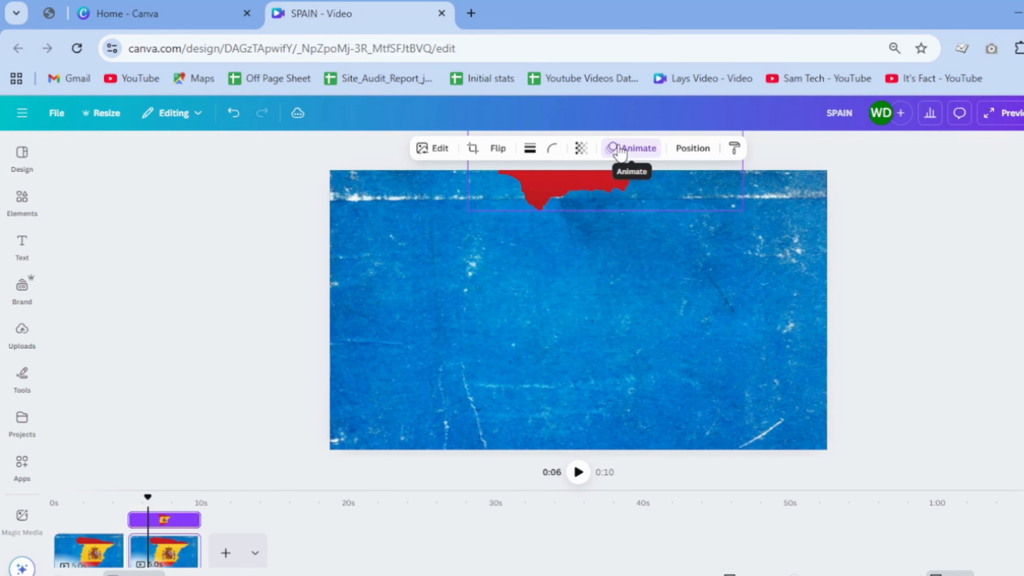
{"action": "left_click", "coordinate": [581, 150]}
{"action": "left_click_drag", "start_coordinate": [594, 196], "coordinate": [457, 218]}
{"action": "left_click", "coordinate": [487, 313]}
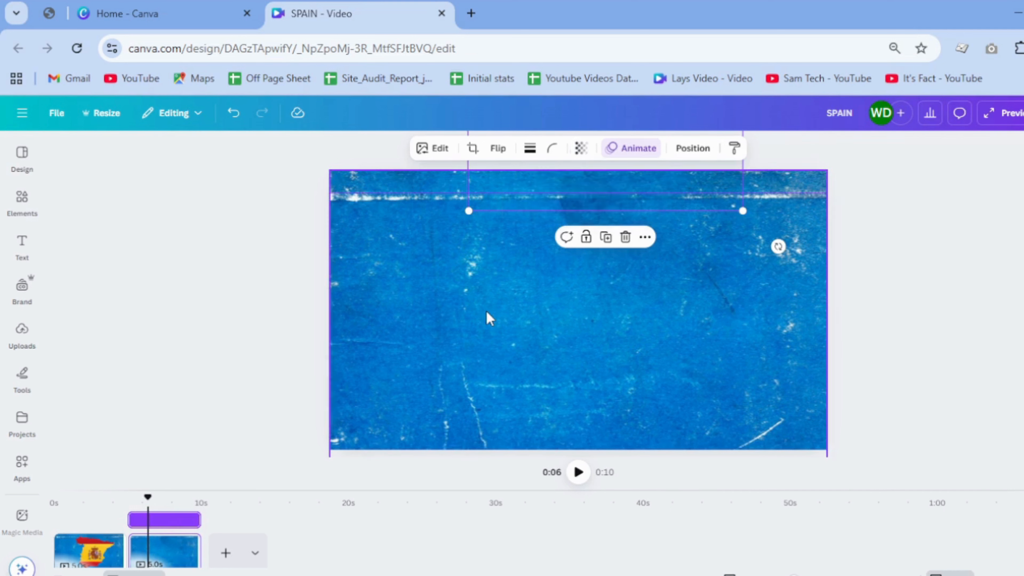
Step: Set the blue grunge photo's transparency to 0 on the second page
{"action": "left_click", "coordinate": [486, 313]}
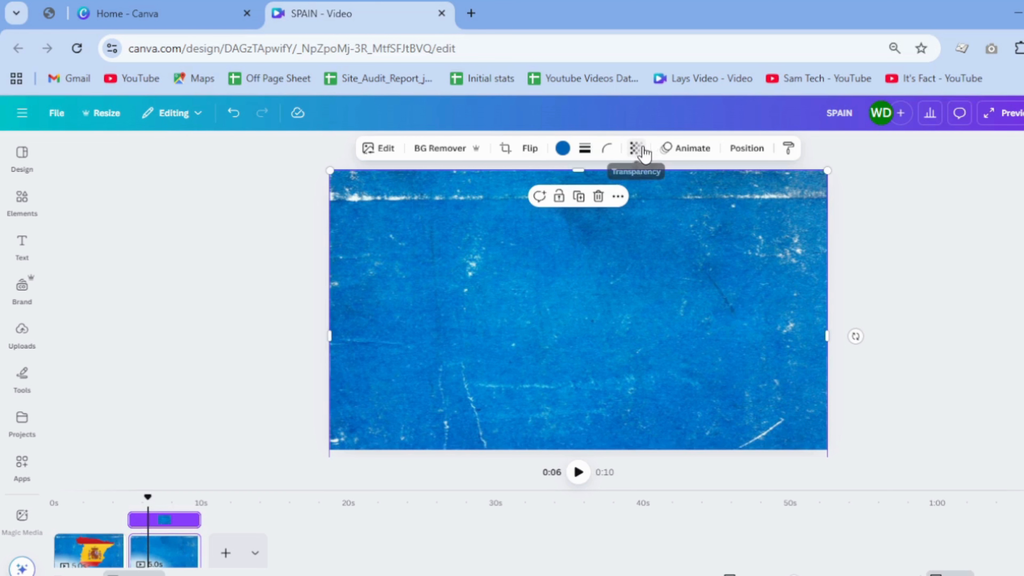
{"action": "left_click", "coordinate": [644, 154]}
{"action": "left_click_drag", "start_coordinate": [641, 198], "coordinate": [524, 233]}
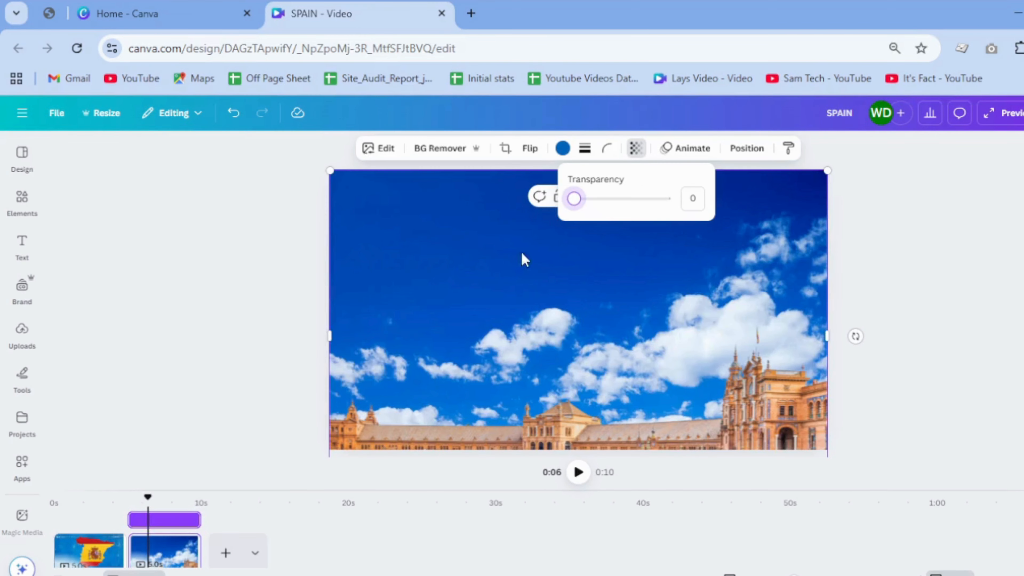
Step: On the second page, select the plaza photo from the layers list, then reposition and scale it to fill the page width
{"action": "right_click", "coordinate": [531, 335]}
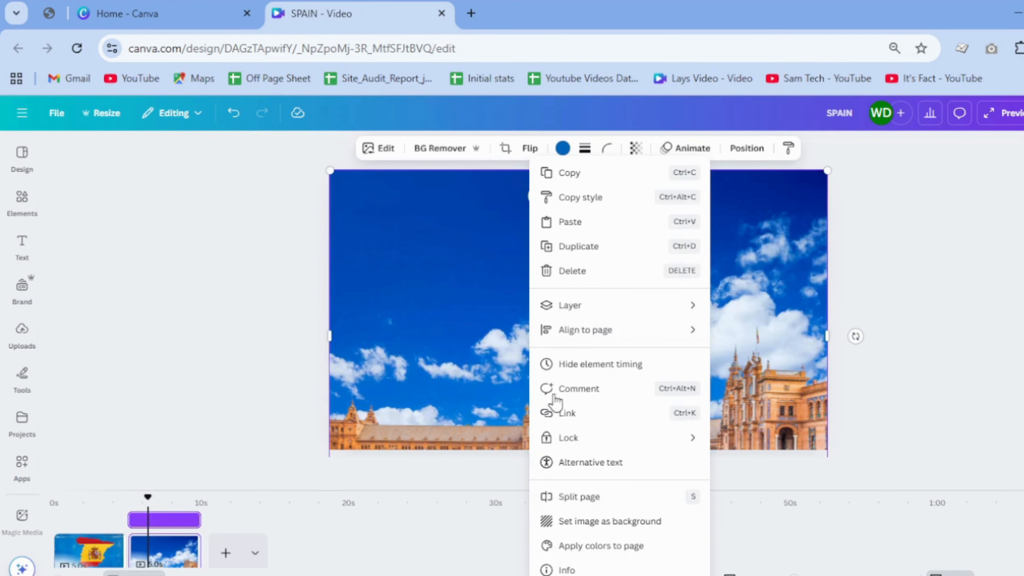
{"action": "mouse_move", "coordinate": [599, 305]}
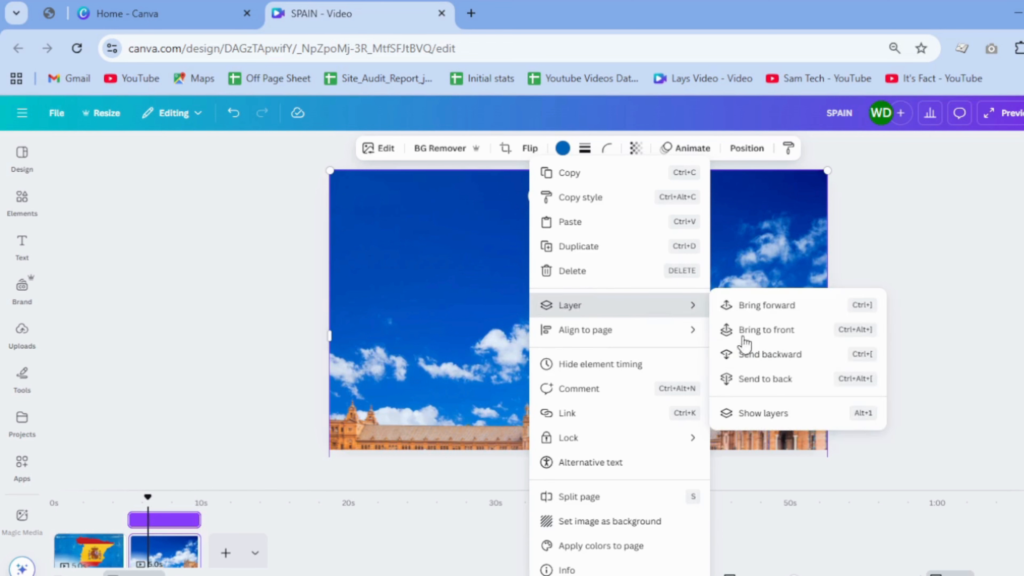
{"action": "left_click", "coordinate": [766, 416]}
{"action": "left_click", "coordinate": [206, 346]}
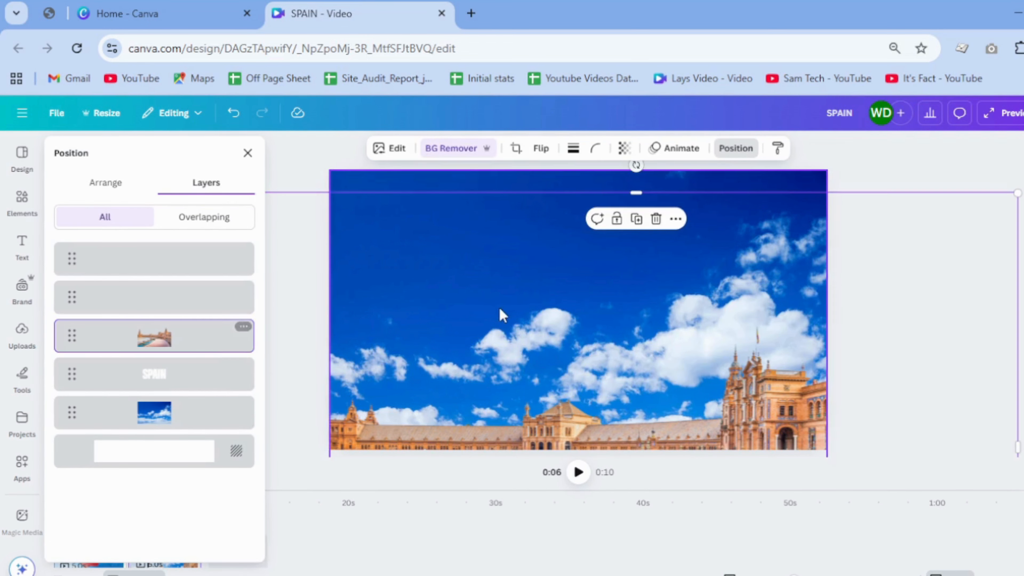
{"action": "left_click_drag", "start_coordinate": [505, 320], "coordinate": [638, 302]}
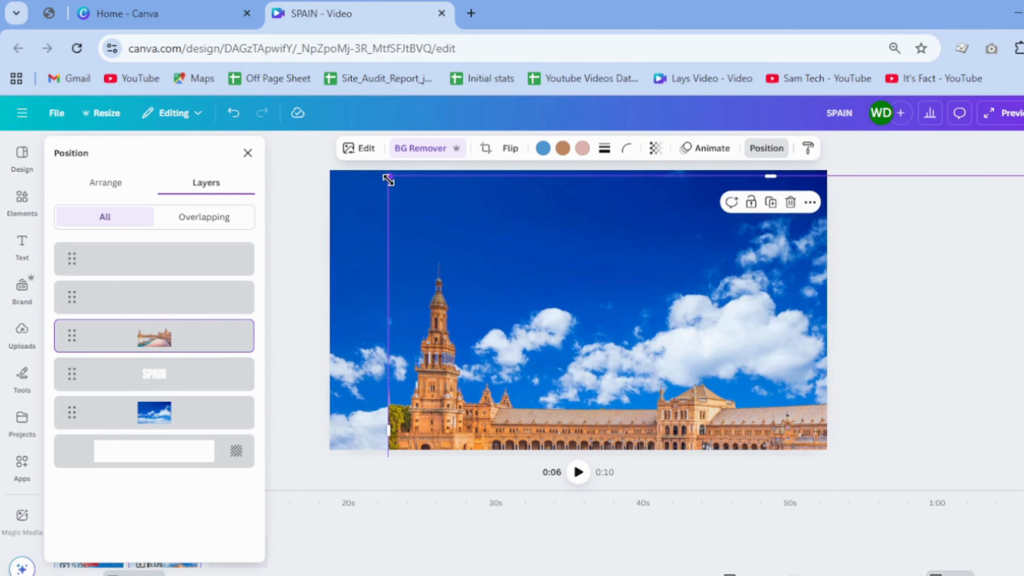
{"action": "mouse_move", "coordinate": [389, 180]}
{"action": "left_mouse_down"}
{"action": "mouse_move", "coordinate": [688, 376]}
{"action": "mouse_move", "coordinate": [466, 259]}
{"action": "mouse_move", "coordinate": [382, 197]}
{"action": "left_mouse_up"}
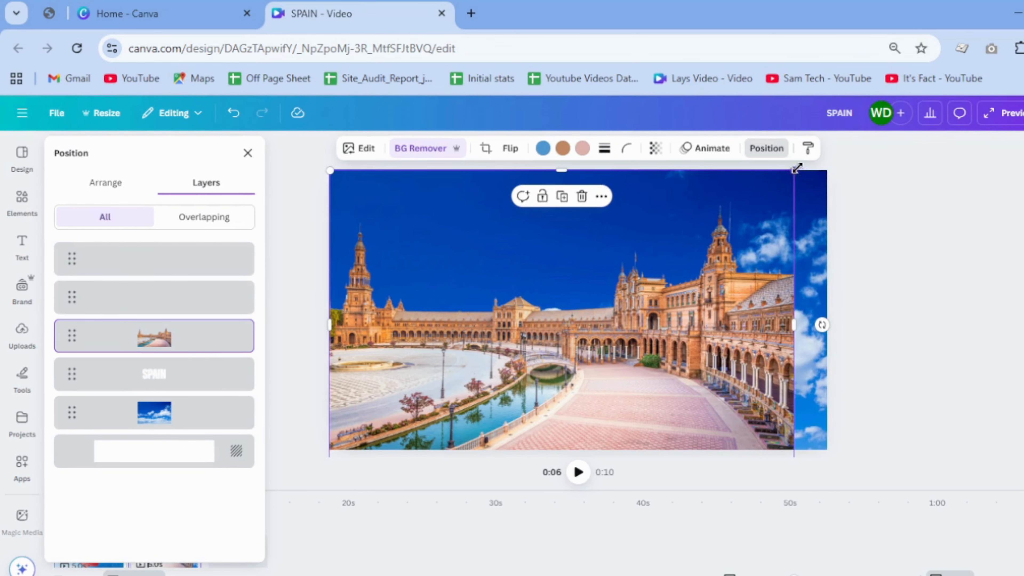
{"action": "left_click_drag", "start_coordinate": [808, 178], "coordinate": [839, 167]}
{"action": "left_click_drag", "start_coordinate": [793, 213], "coordinate": [791, 226]}
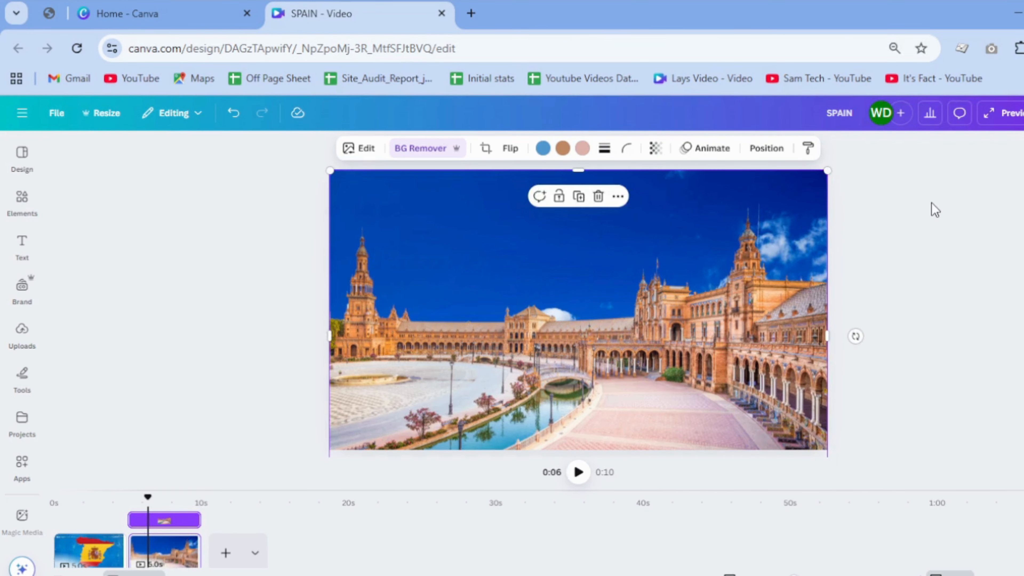
{"action": "left_click", "coordinate": [931, 202]}
Step: Select the SPAIN title through the layers list and move it down into the sky above the plaza buildings
{"action": "left_click", "coordinate": [579, 200]}
{"action": "right_click", "coordinate": [526, 253]}
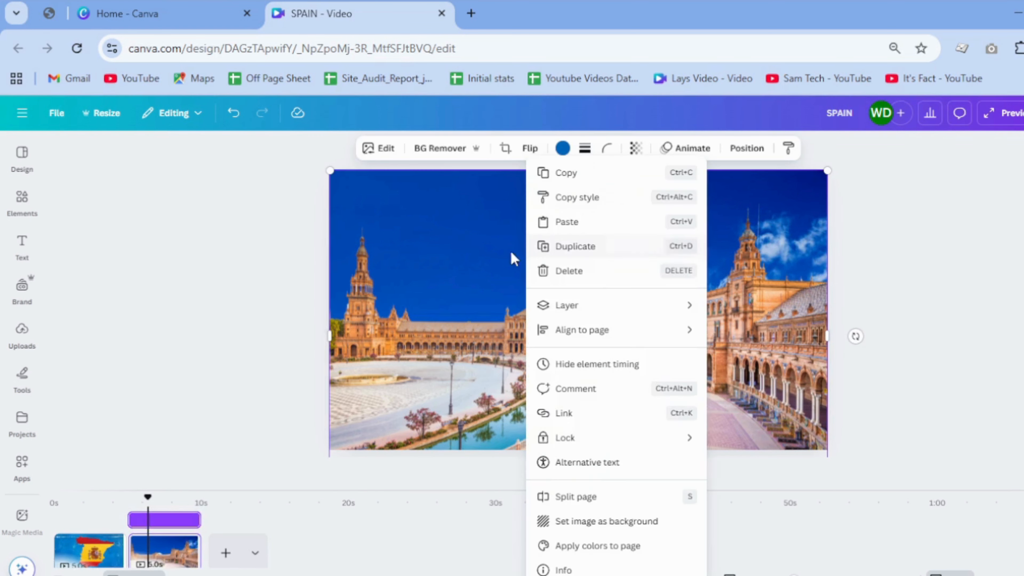
{"action": "mouse_move", "coordinate": [617, 308]}
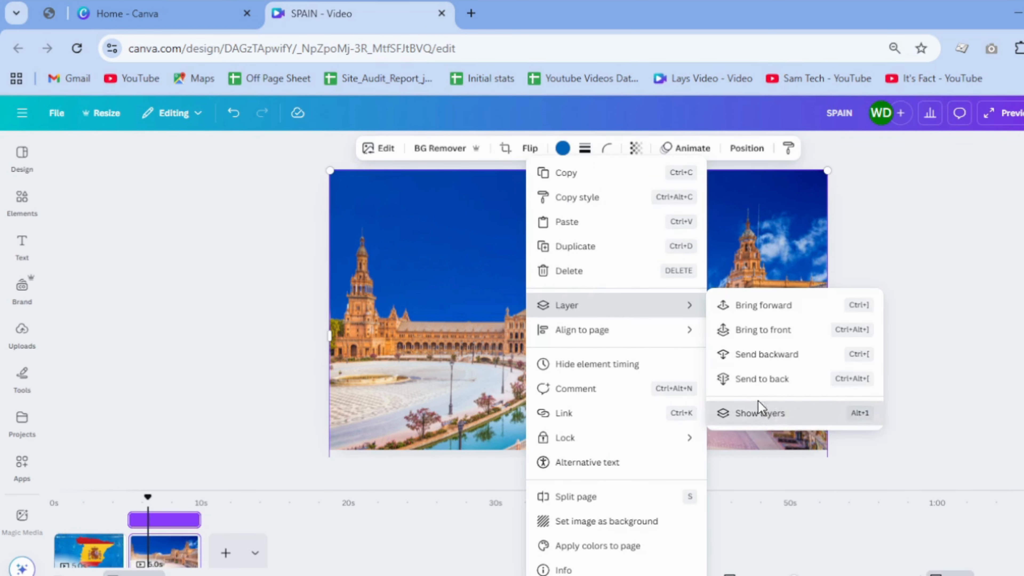
{"action": "left_click", "coordinate": [762, 413]}
{"action": "left_click", "coordinate": [146, 378]}
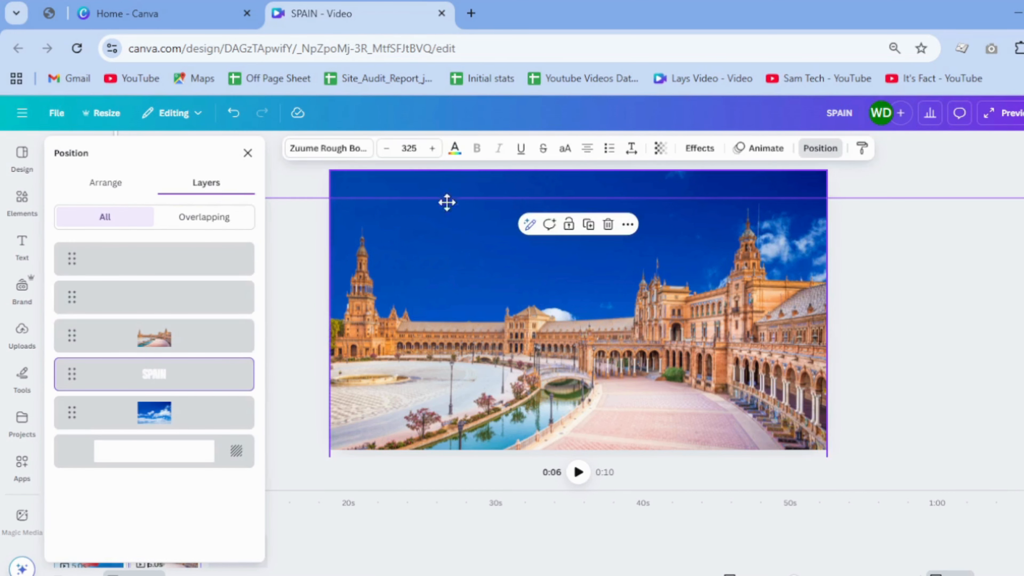
{"action": "left_click_drag", "start_coordinate": [447, 203], "coordinate": [444, 304]}
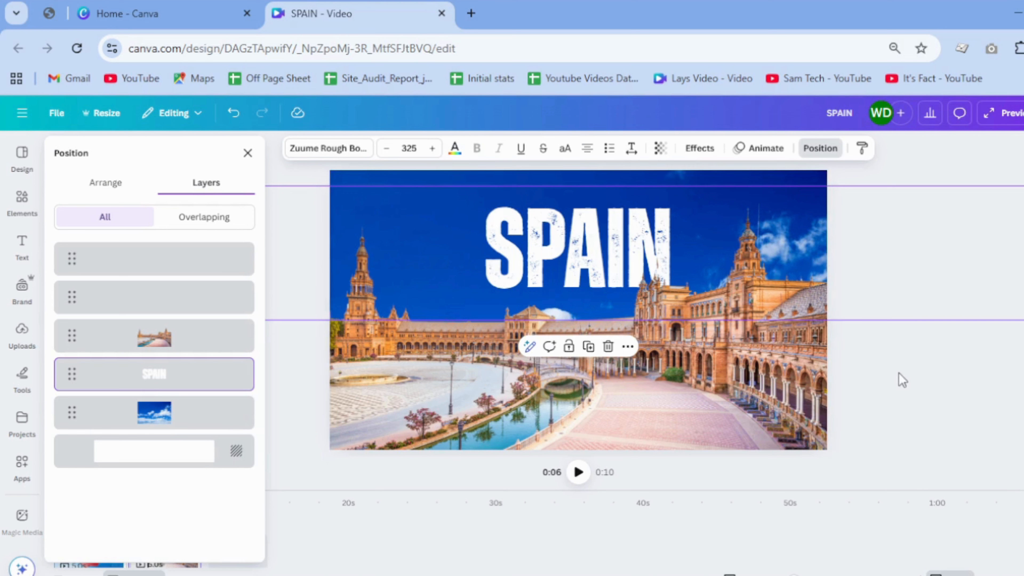
{"action": "left_click", "coordinate": [877, 402]}
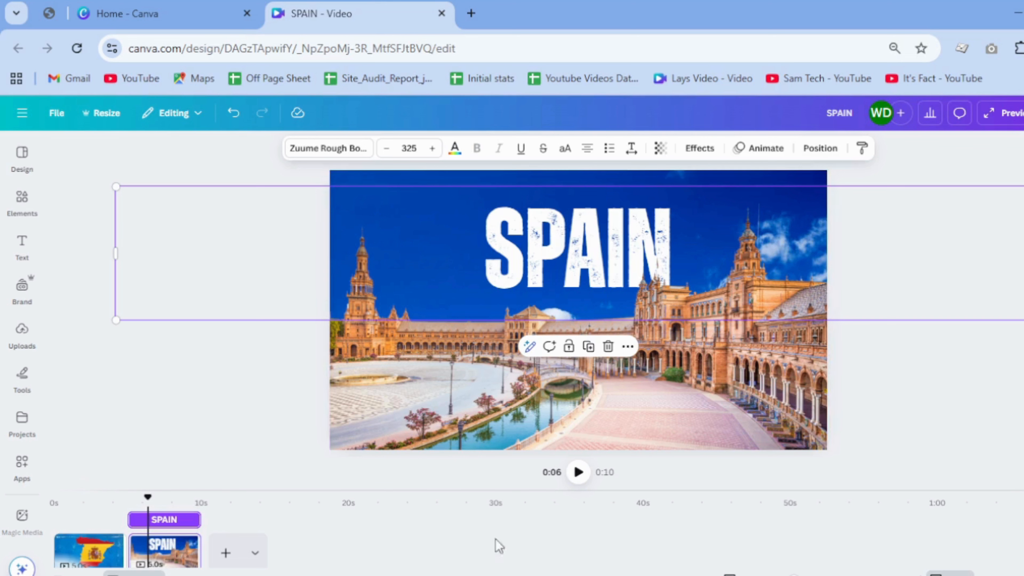
{"action": "left_click", "coordinate": [891, 405]}
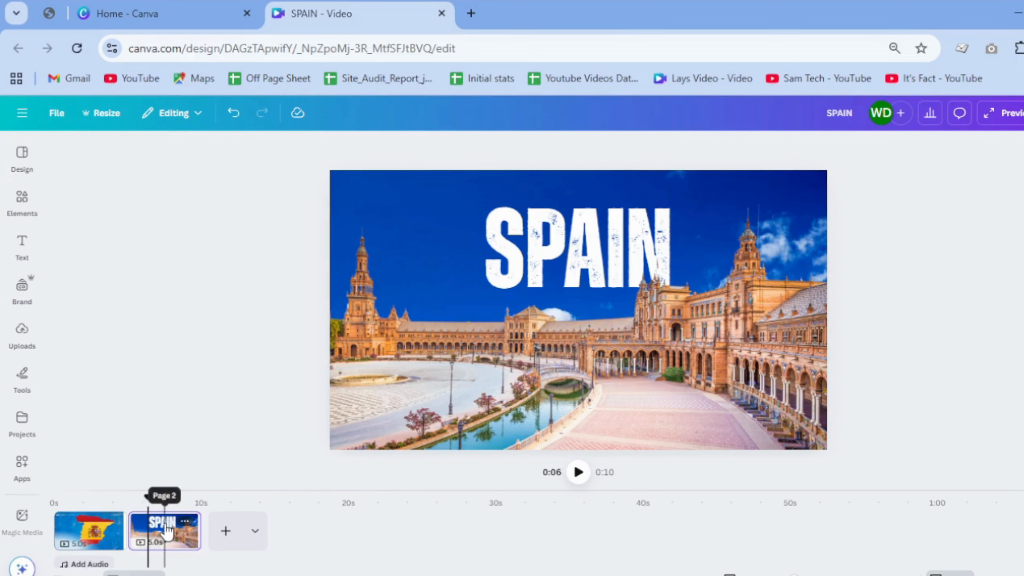
Step: Duplicate the second page with the SPAIN title and plaza in the timeline
{"action": "left_click", "coordinate": [166, 540]}
{"action": "right_click", "coordinate": [167, 536]}
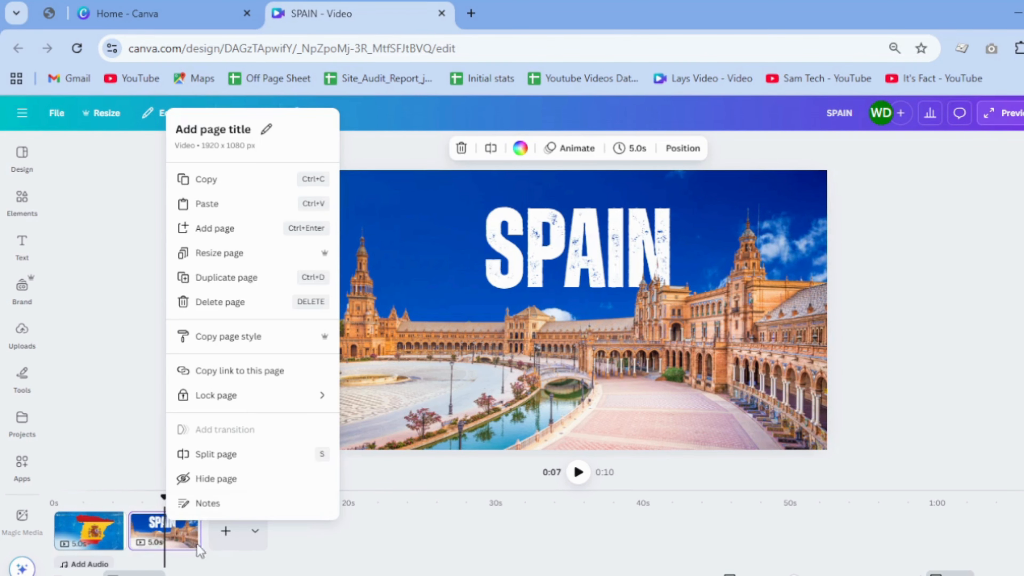
{"action": "left_click", "coordinate": [207, 276]}
Step: On the third page, select the plaza photo from the layers list and move it down past the page's lower edge
{"action": "left_click", "coordinate": [574, 278]}
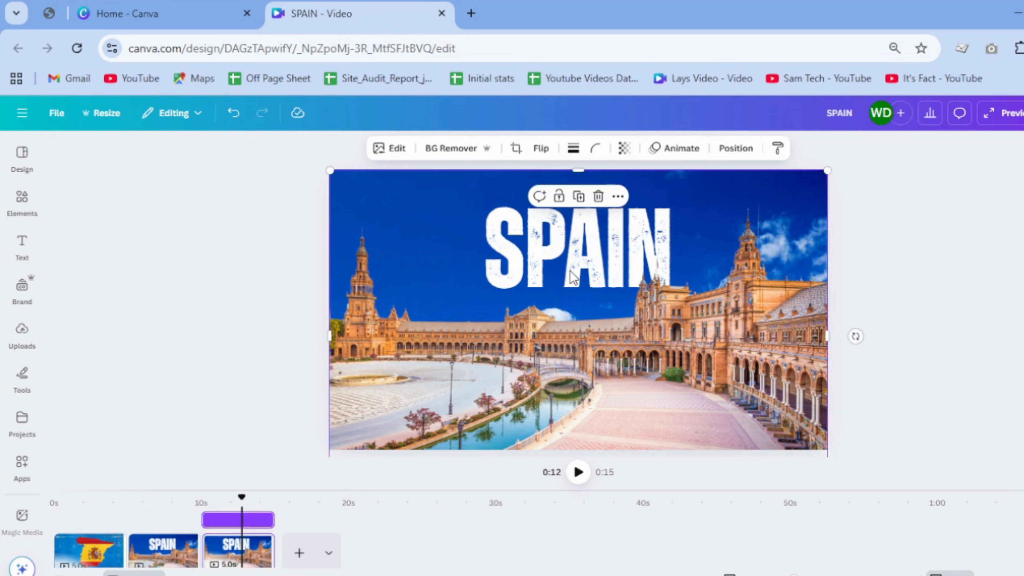
{"action": "mouse_move", "coordinate": [714, 262]}
{"action": "left_mouse_down"}
{"action": "mouse_move", "coordinate": [718, 293]}
{"action": "mouse_move", "coordinate": [717, 260]}
{"action": "left_mouse_up"}
{"action": "right_click", "coordinate": [717, 260]}
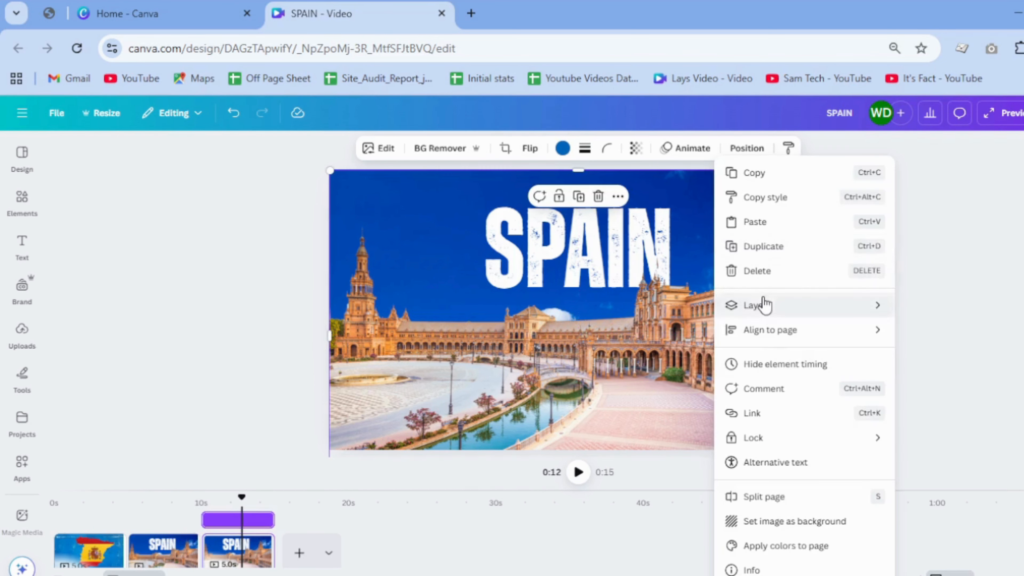
{"action": "mouse_move", "coordinate": [750, 308]}
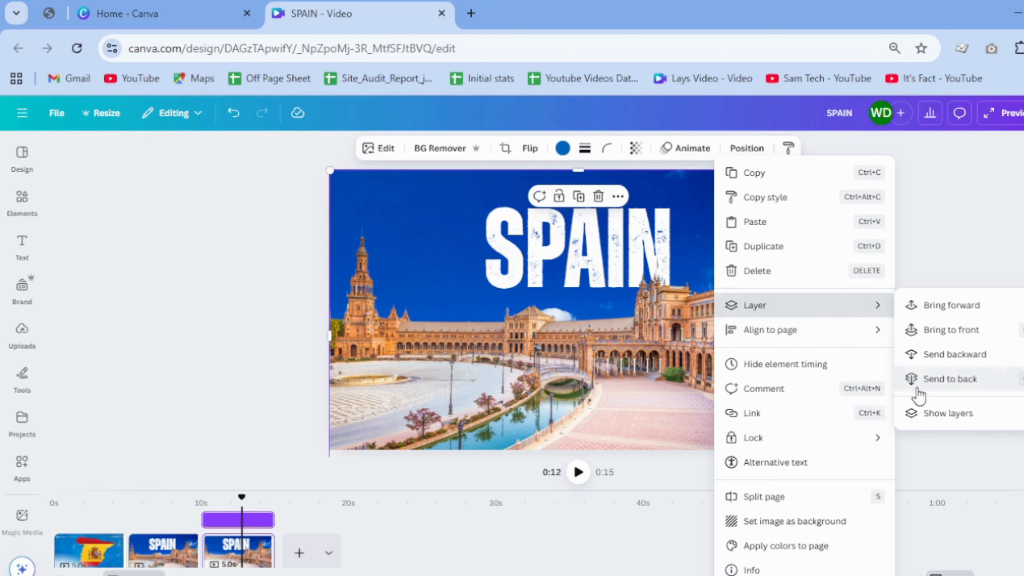
{"action": "left_click", "coordinate": [932, 415]}
{"action": "left_click", "coordinate": [101, 377]}
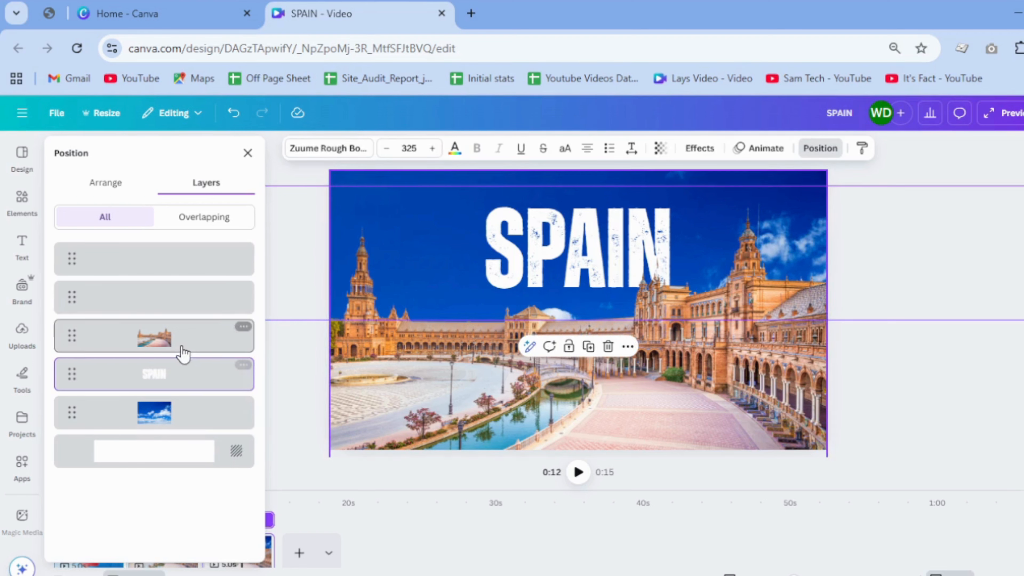
{"action": "left_click", "coordinate": [475, 358]}
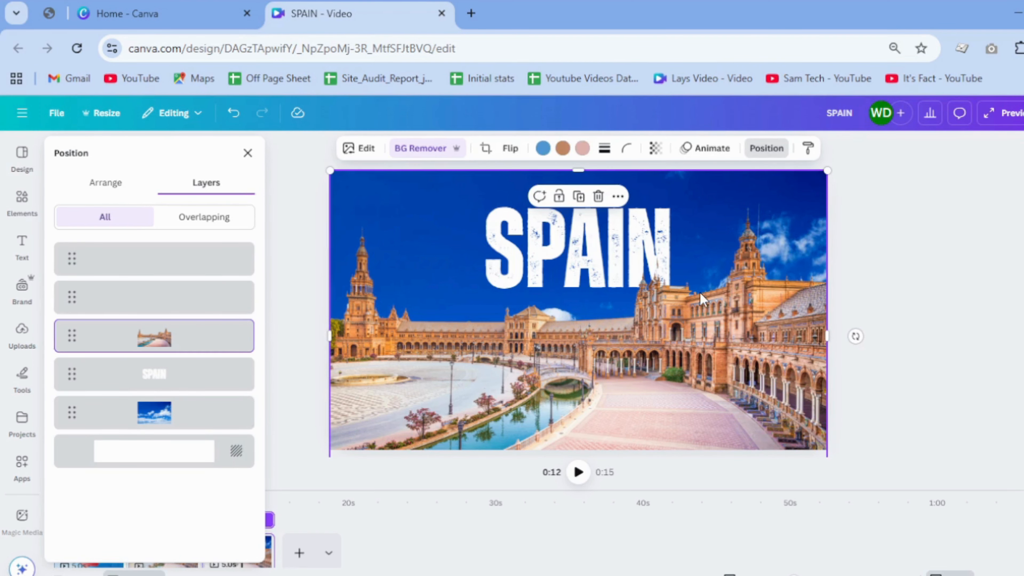
{"action": "left_click_drag", "start_coordinate": [749, 281], "coordinate": [743, 509]}
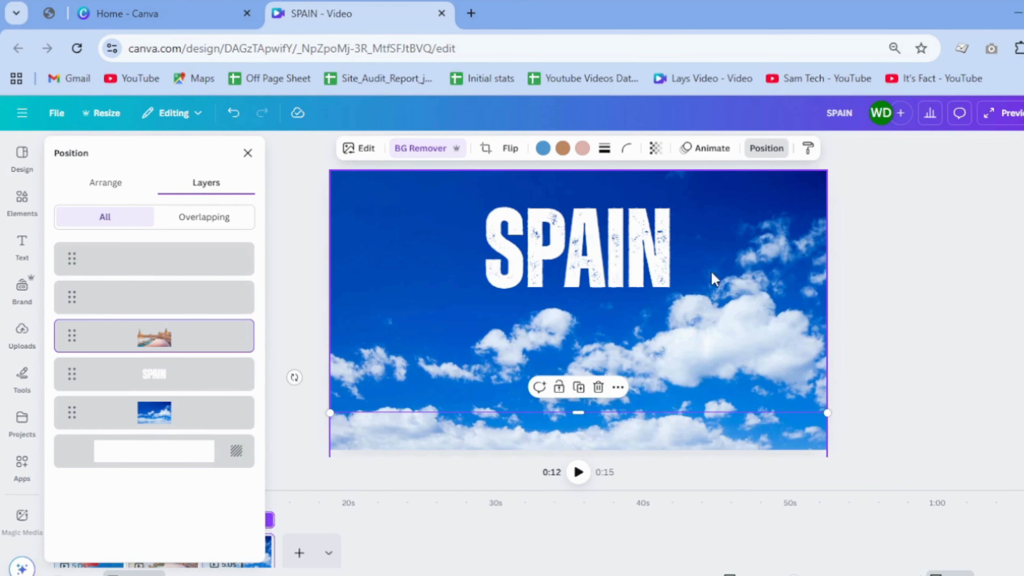
Step: Move the third page's cloudy sky photo up until only a strip overlaps the page's upper edge, and set its transparency to 0
{"action": "left_click", "coordinate": [197, 414]}
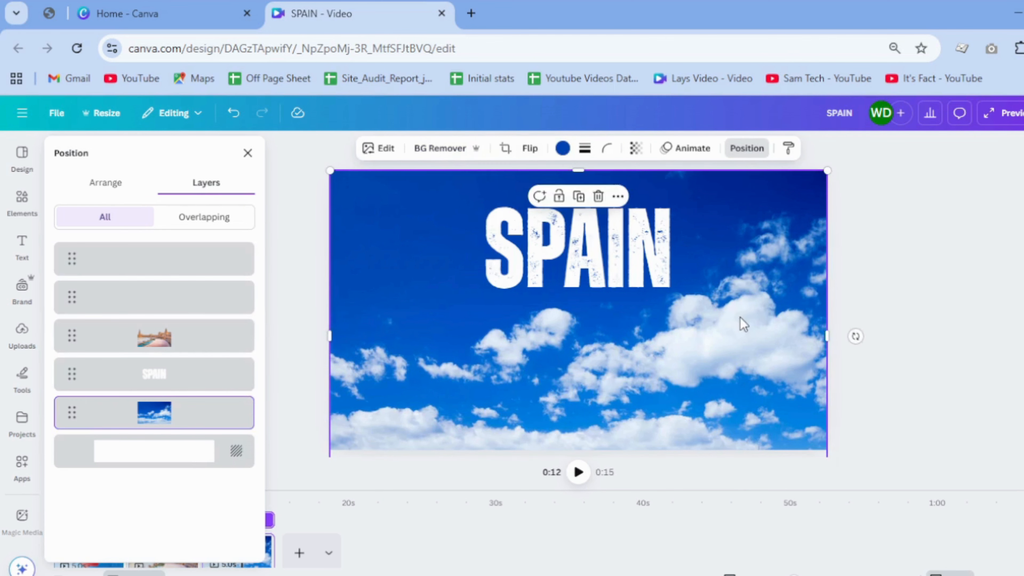
{"action": "left_click_drag", "start_coordinate": [743, 325], "coordinate": [738, 268]}
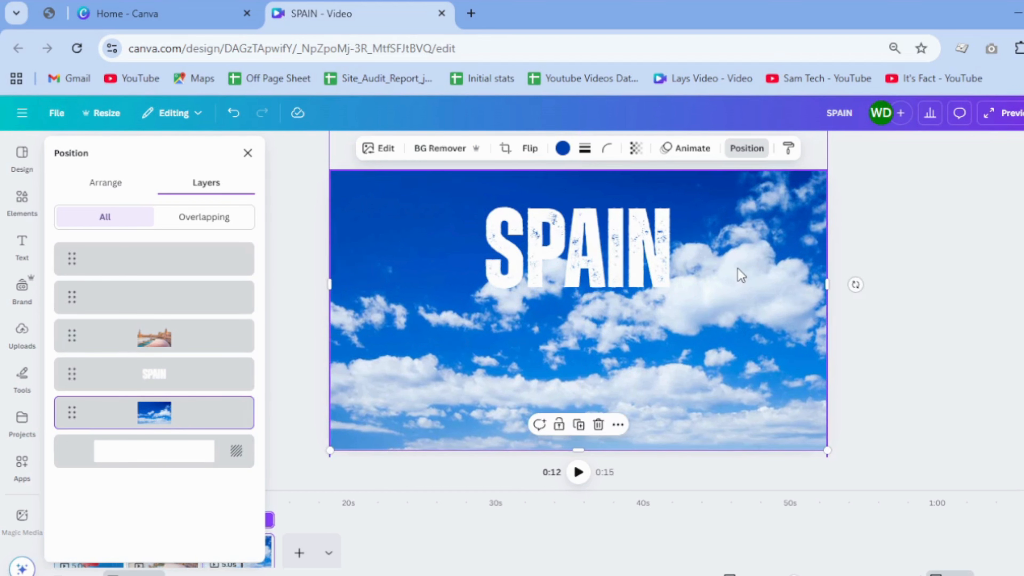
{"action": "left_click_drag", "start_coordinate": [742, 328], "coordinate": [747, 88]}
{"action": "left_click", "coordinate": [602, 194]}
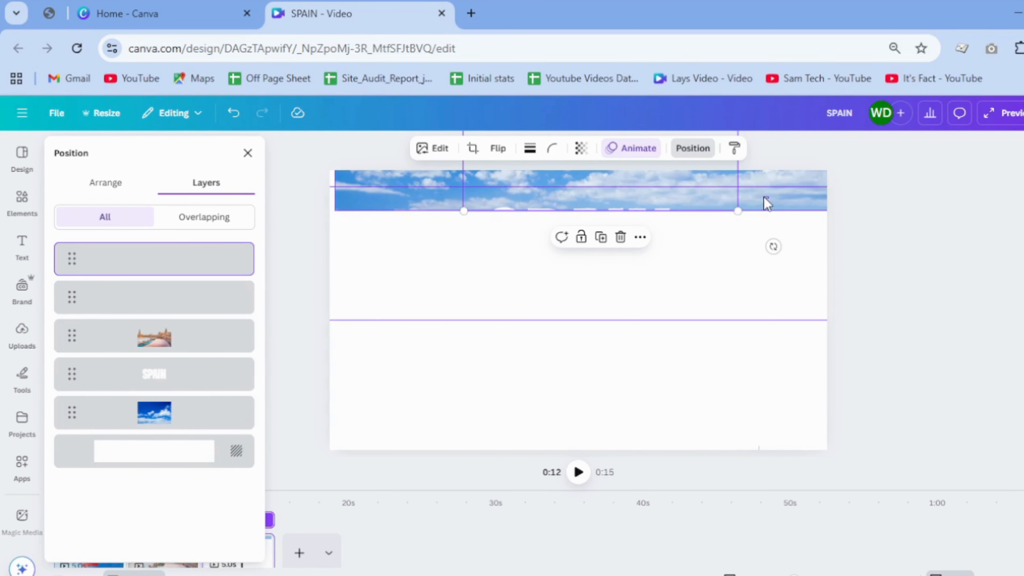
{"action": "left_click", "coordinate": [133, 377]}
{"action": "left_click", "coordinate": [133, 423], "text": "shift"}
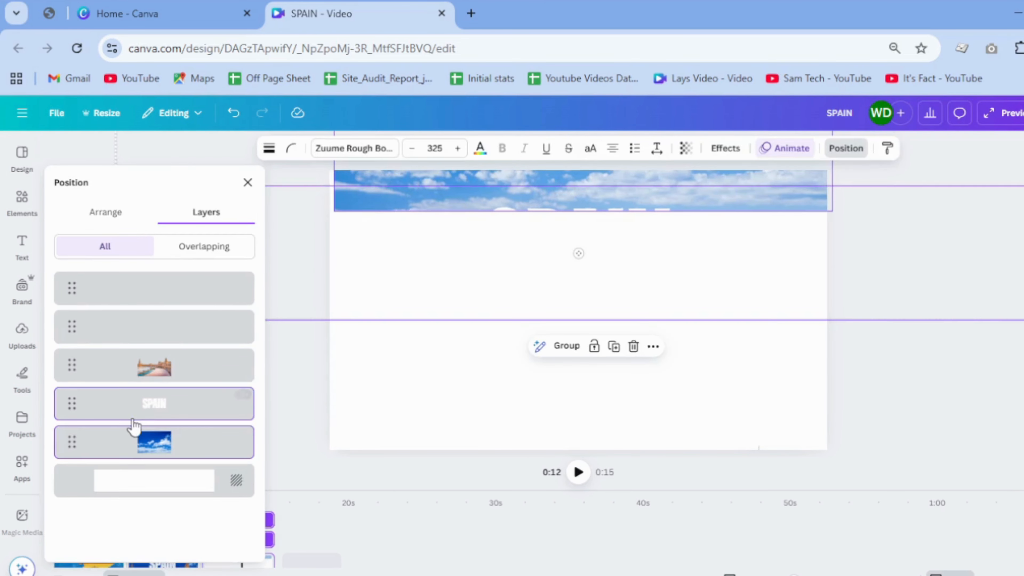
{"action": "left_click", "coordinate": [155, 442]}
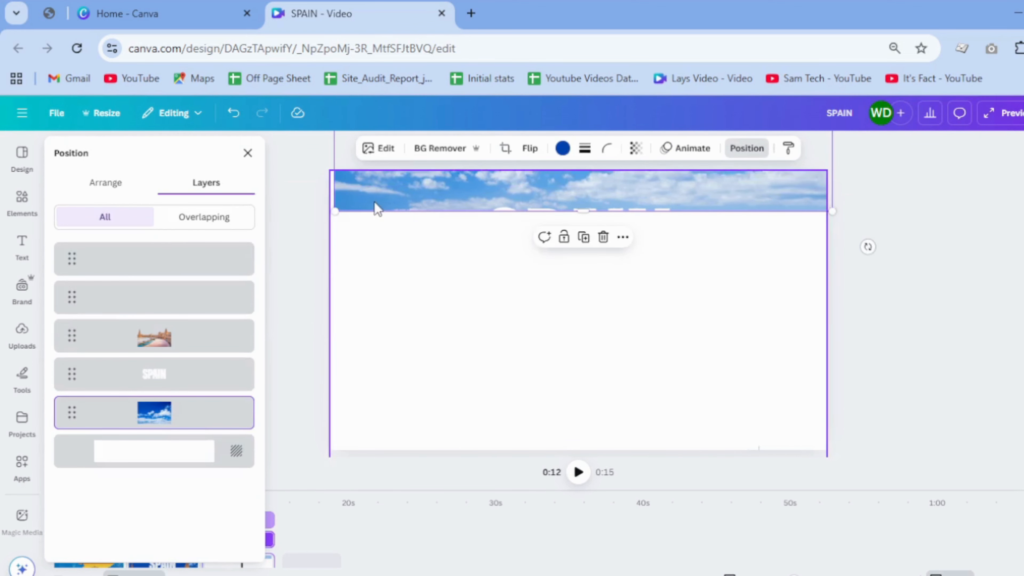
{"action": "left_click_drag", "start_coordinate": [367, 200], "coordinate": [362, 201]}
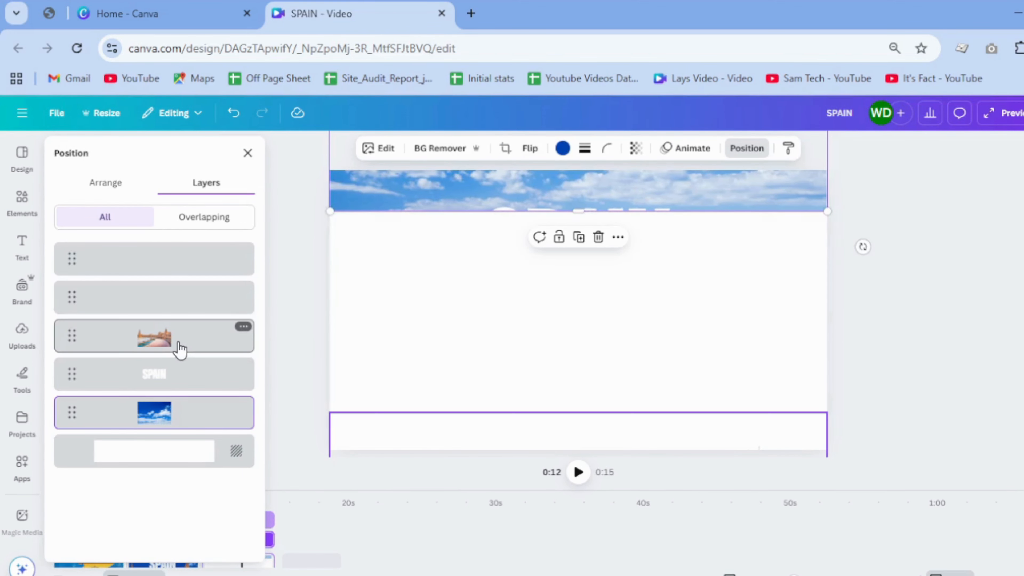
{"action": "left_click", "coordinate": [635, 148]}
{"action": "left_click_drag", "start_coordinate": [670, 198], "coordinate": [575, 198]}
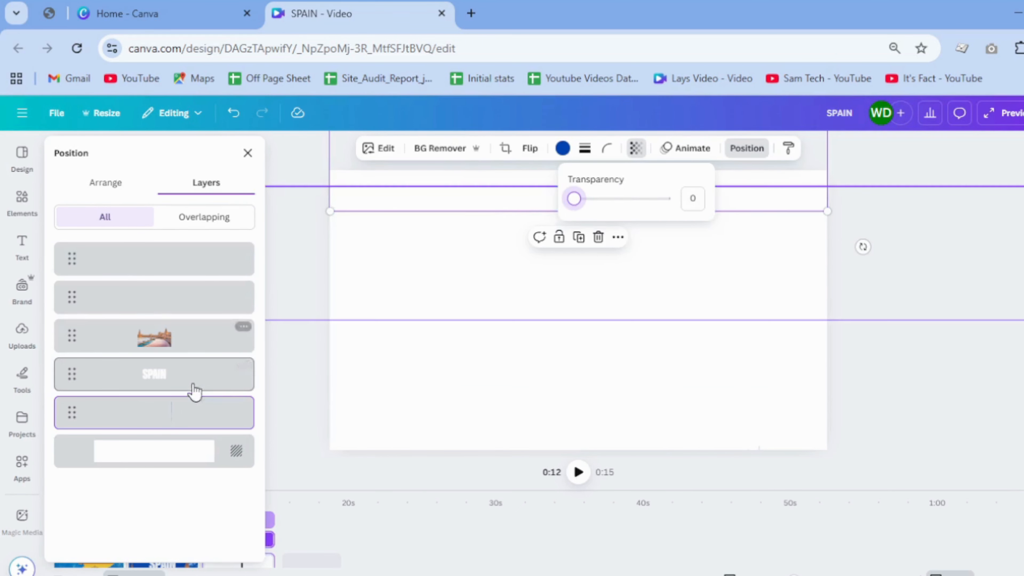
Step: Recolor the third page's SPAIN title with the dark blue from the Brand Kit palette
{"action": "left_click", "coordinate": [242, 365]}
{"action": "left_click", "coordinate": [454, 149]}
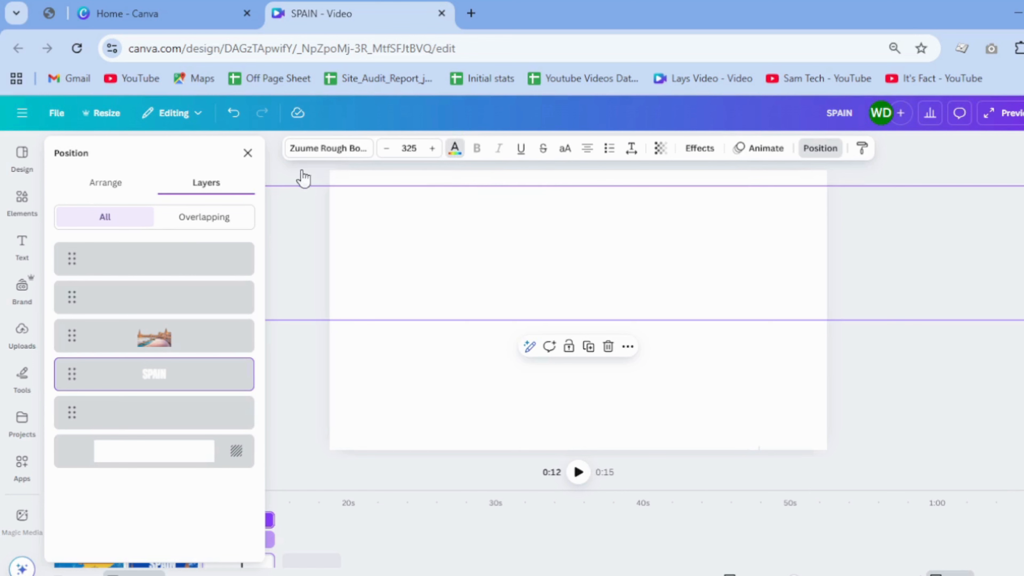
{"action": "left_click", "coordinate": [93, 449]}
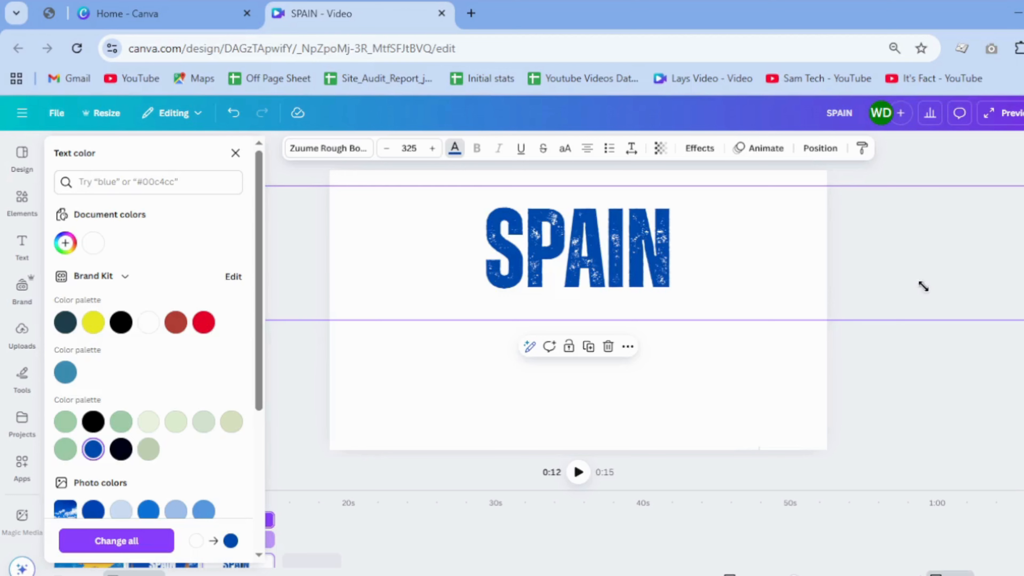
Step: Scale the SPAIN title down to font size 153 and center it near the page's upper edge
{"action": "left_click_drag", "start_coordinate": [923, 287], "coordinate": [555, 238]}
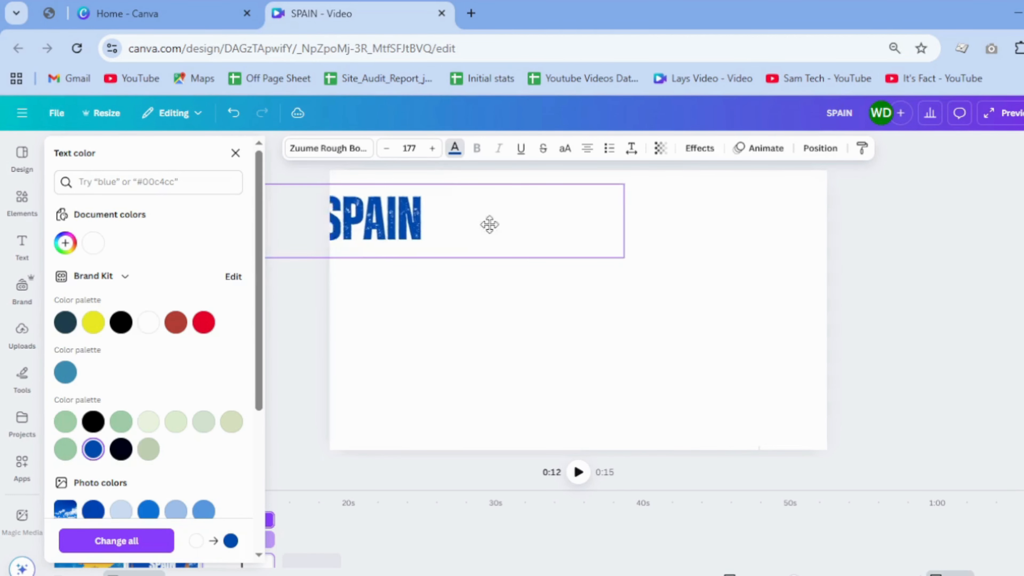
{"action": "left_click_drag", "start_coordinate": [489, 225], "coordinate": [700, 225]}
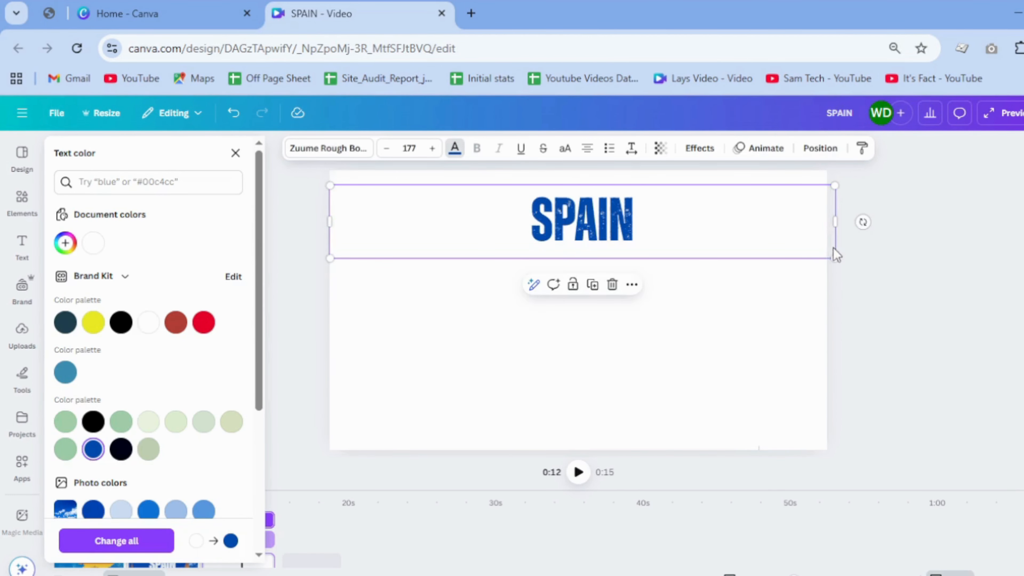
{"action": "left_click_drag", "start_coordinate": [835, 255], "coordinate": [766, 246]}
{"action": "left_click_drag", "start_coordinate": [697, 231], "coordinate": [732, 225]}
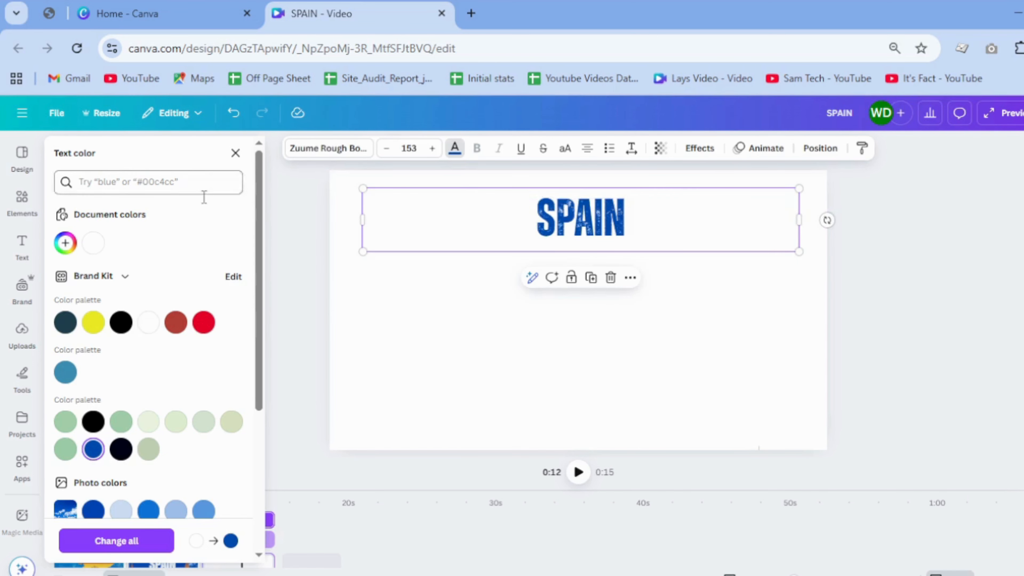
{"action": "left_click", "coordinate": [235, 153]}
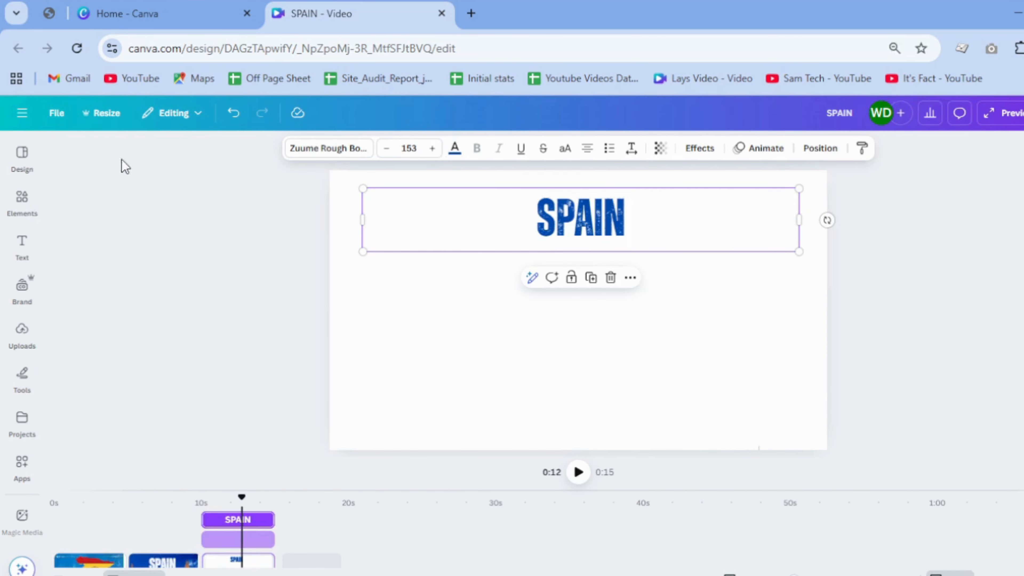
Step: Search the elements for "FRAME" and show results of all types
{"action": "left_click", "coordinate": [25, 202]}
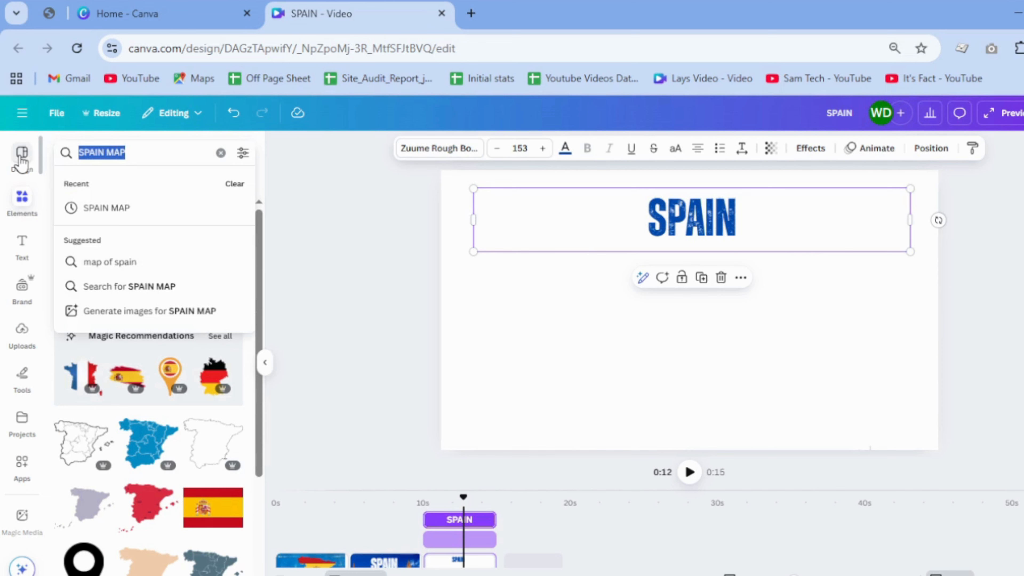
{"action": "type", "text": "FRAME"}
{"action": "key", "text": "Return"}
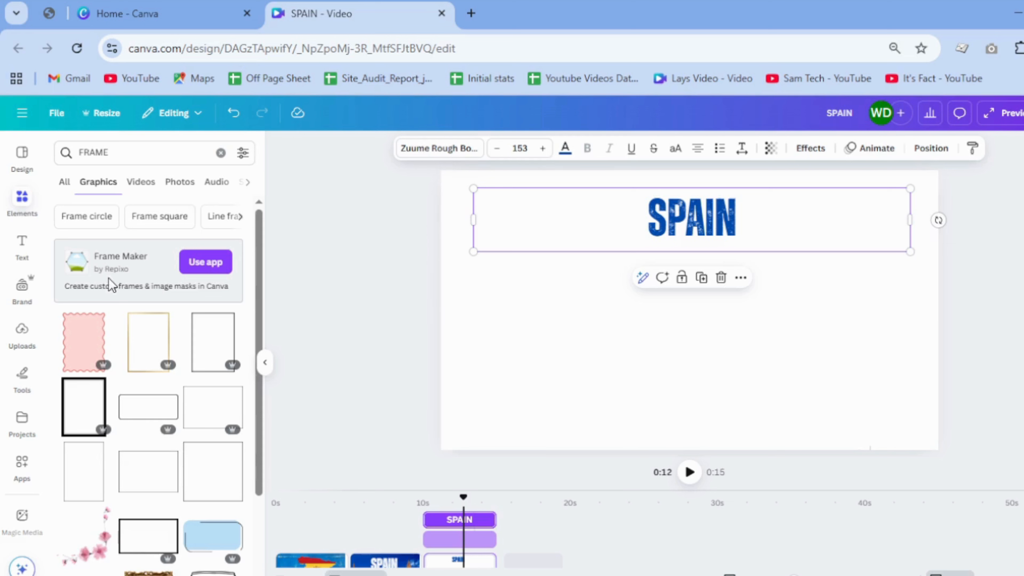
{"action": "left_click", "coordinate": [63, 182]}
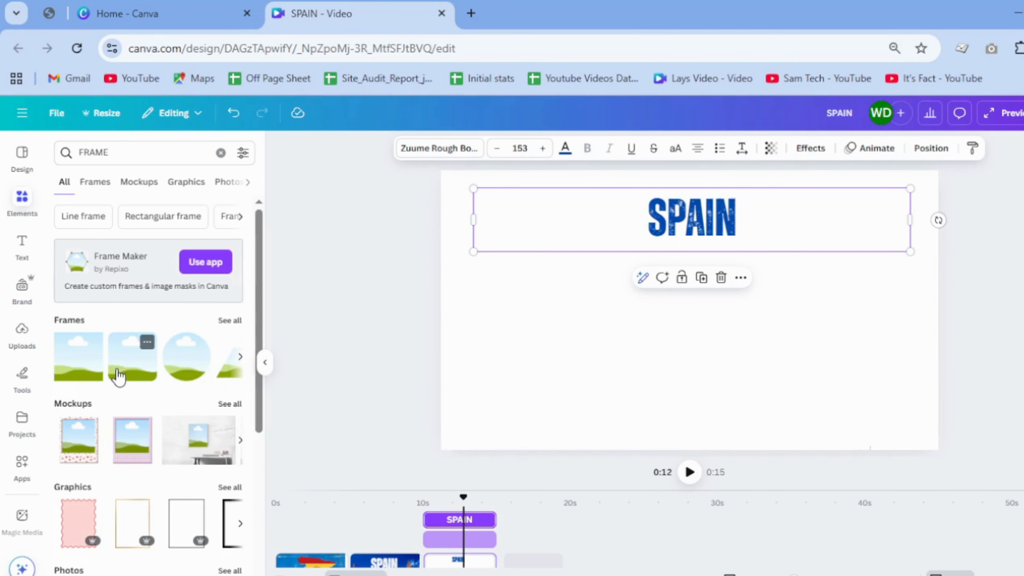
Step: Add the second suggested picture frame to the third page and place it below the title in the page's lower-left area
{"action": "left_click", "coordinate": [118, 377]}
{"action": "left_click", "coordinate": [265, 362]}
{"action": "left_click_drag", "start_coordinate": [560, 366], "coordinate": [404, 374]}
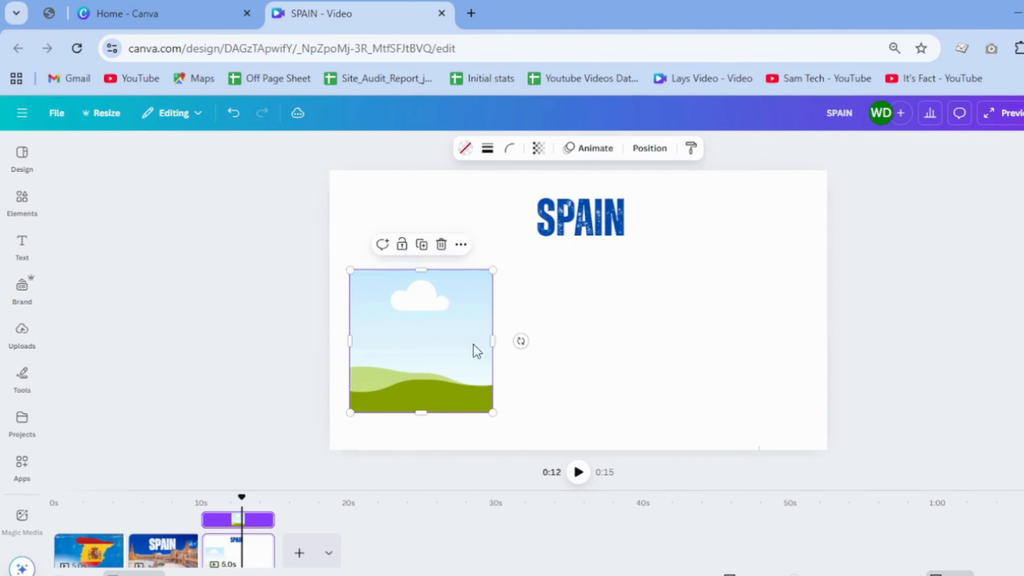
Step: Resize the picture frame on the third page into a taller, narrower portrait shape below the title
{"action": "left_click_drag", "start_coordinate": [493, 340], "coordinate": [470, 339]}
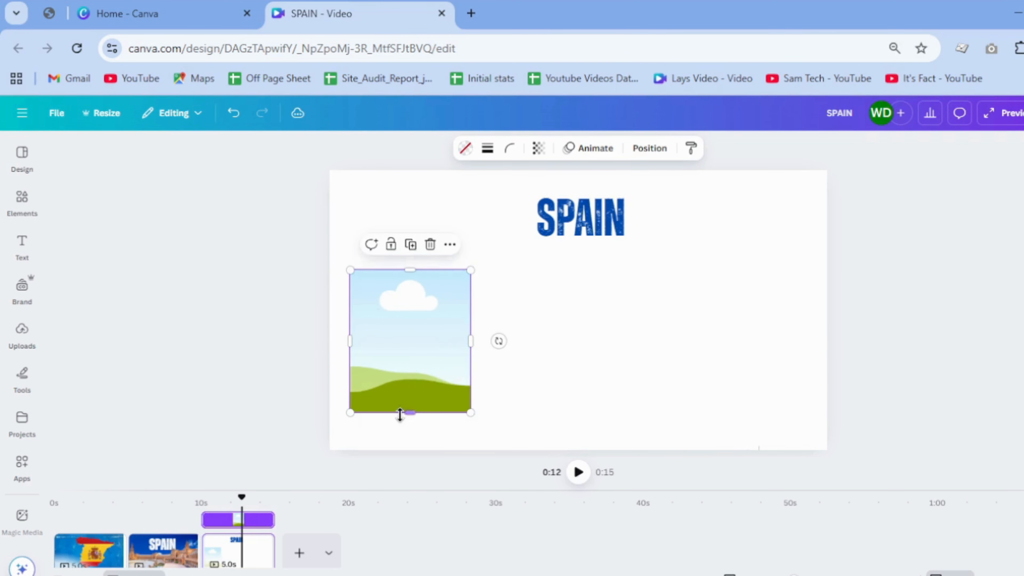
{"action": "left_click_drag", "start_coordinate": [403, 413], "coordinate": [404, 431]}
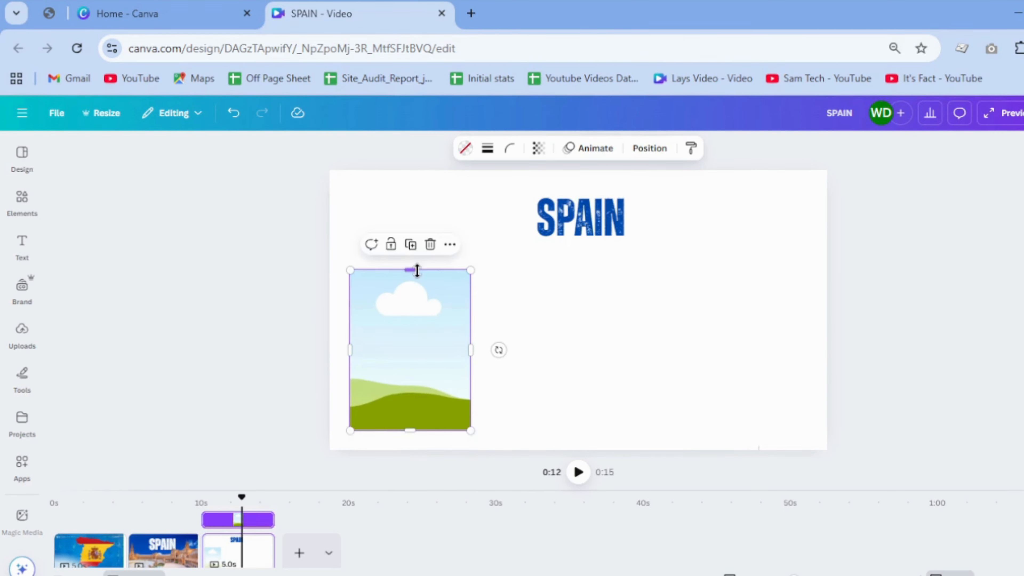
{"action": "left_click_drag", "start_coordinate": [417, 271], "coordinate": [414, 266]}
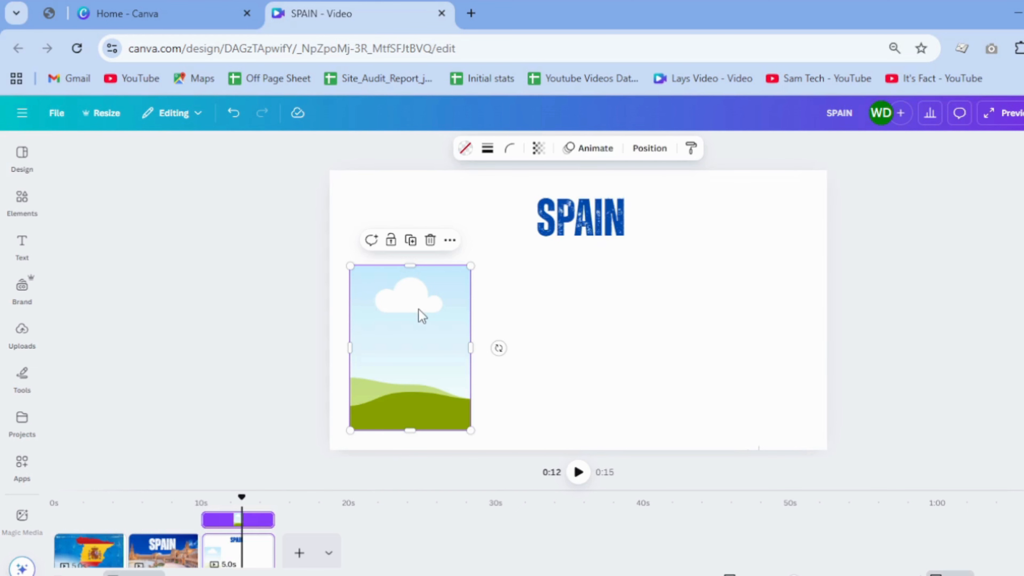
{"action": "left_click", "coordinate": [715, 286]}
Step: Duplicate the portrait frame twice and line up the three frames in an evenly spaced row below the title
{"action": "left_click", "coordinate": [409, 328]}
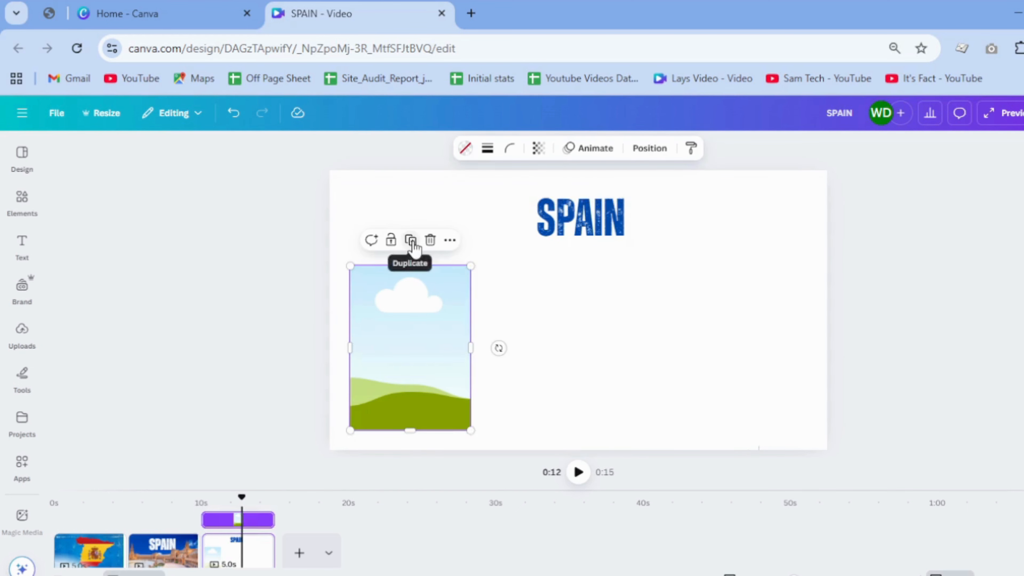
{"action": "left_click", "coordinate": [411, 240]}
{"action": "left_click_drag", "start_coordinate": [418, 311], "coordinate": [563, 334]}
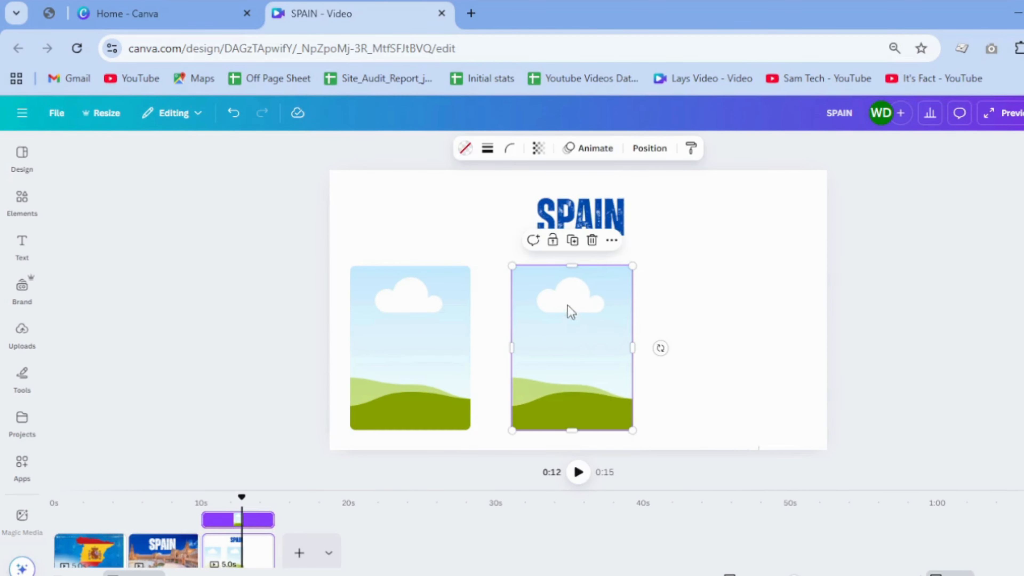
{"action": "left_click", "coordinate": [579, 246]}
{"action": "left_click", "coordinate": [972, 297]}
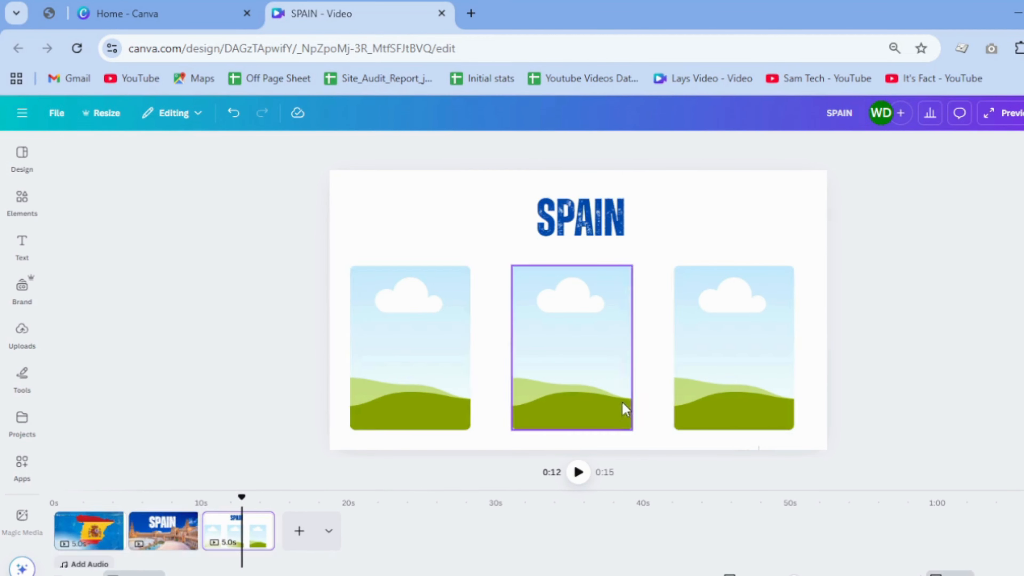
Step: Search the elements for "SPAIN" and show only photos
{"action": "left_click", "coordinate": [22, 200]}
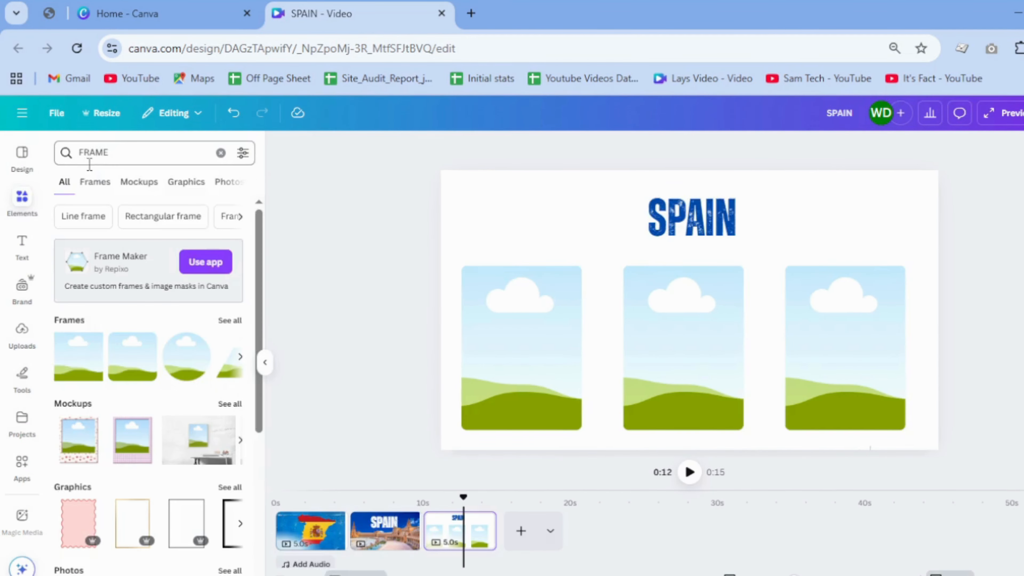
{"action": "left_click", "coordinate": [101, 156]}
{"action": "type", "text": "S"}
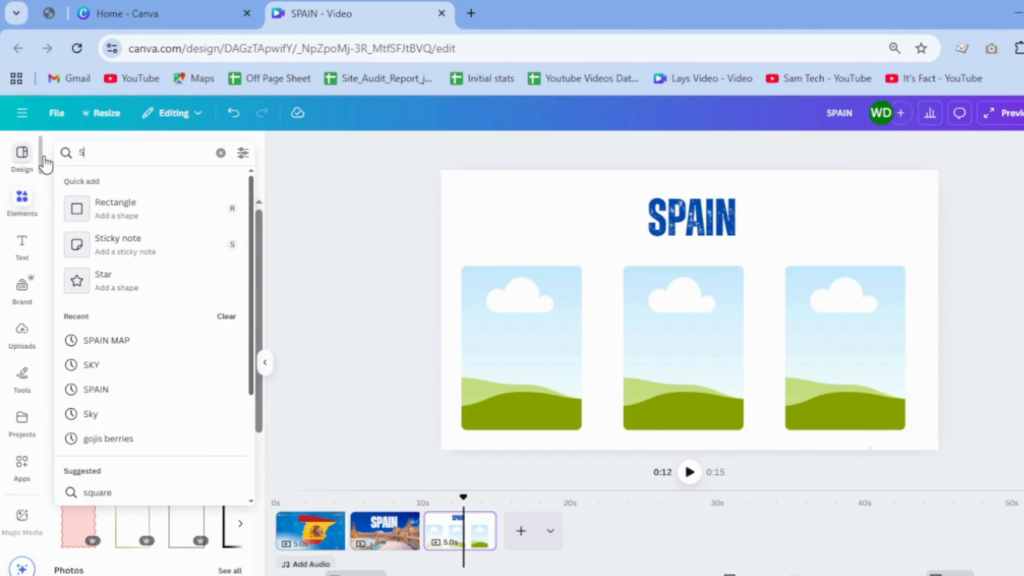
{"action": "type", "text": "PAIN"}
{"action": "key", "text": "Return"}
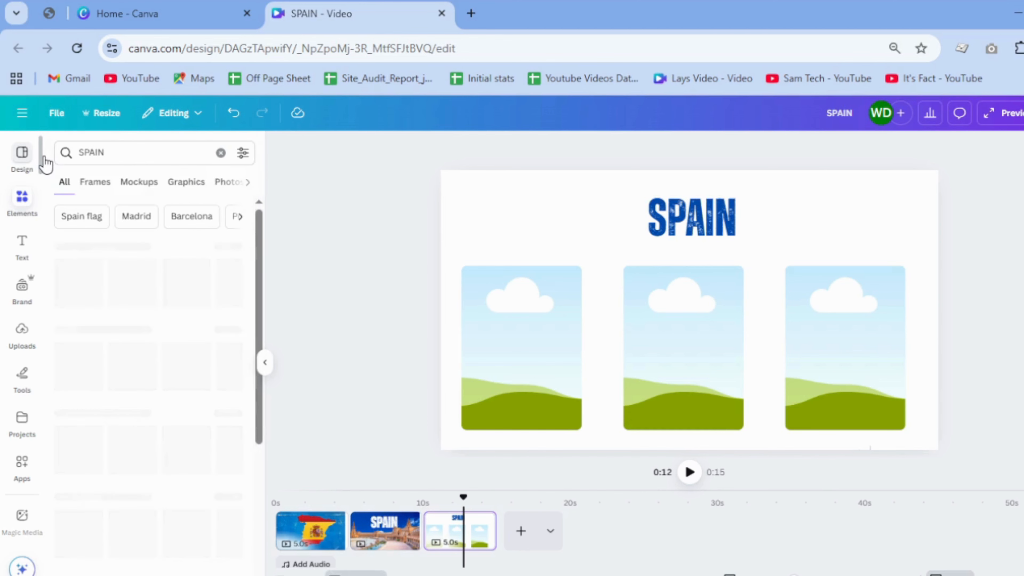
{"action": "left_click", "coordinate": [189, 185]}
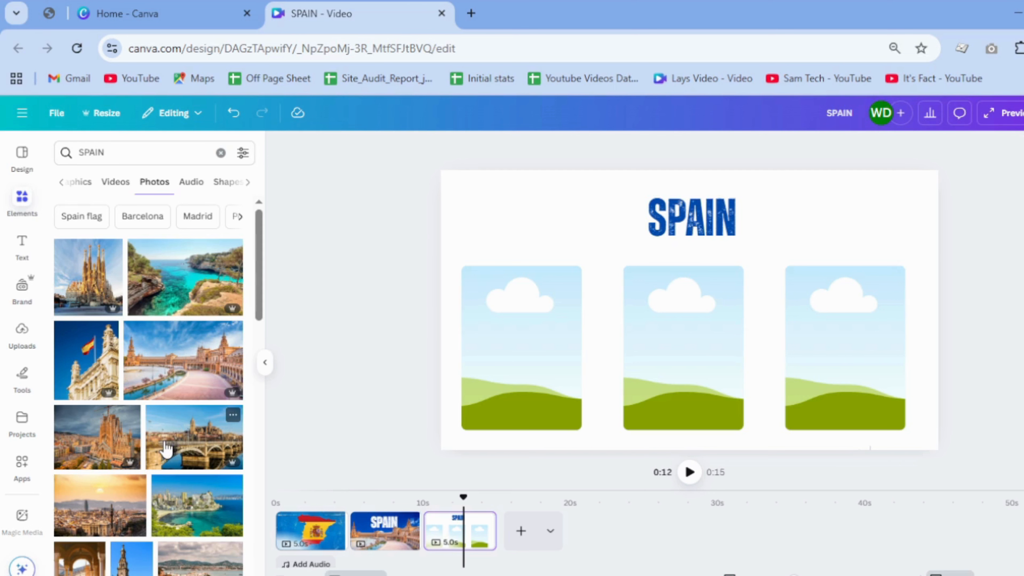
Step: Fill the left frame with the upright photo of the multi-spired basilica against a blue sky
{"action": "scroll", "coordinate": [166, 449], "scroll_direction": "down", "scroll_amount": 4}
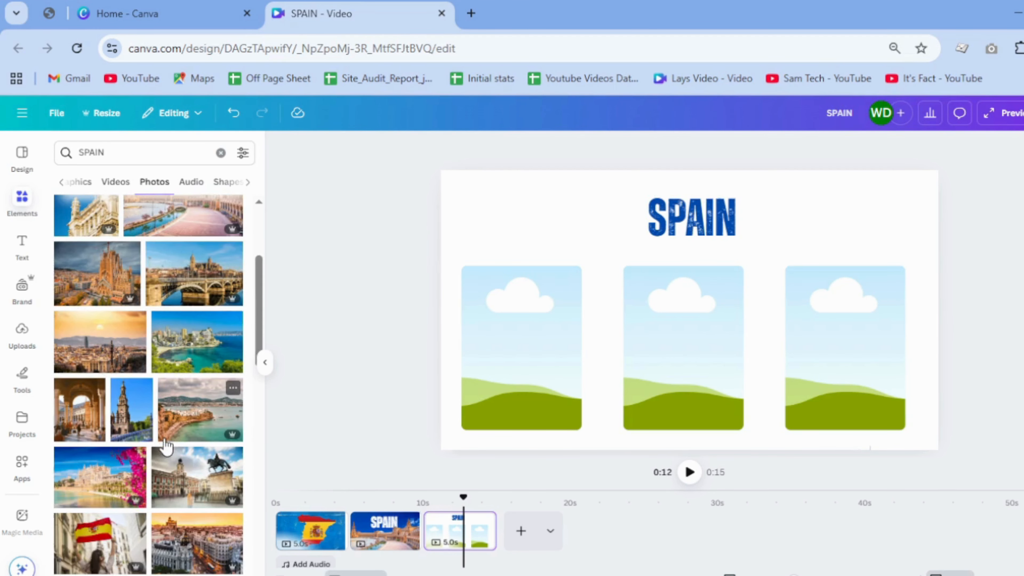
{"action": "scroll", "coordinate": [167, 442], "scroll_direction": "up", "scroll_amount": 5}
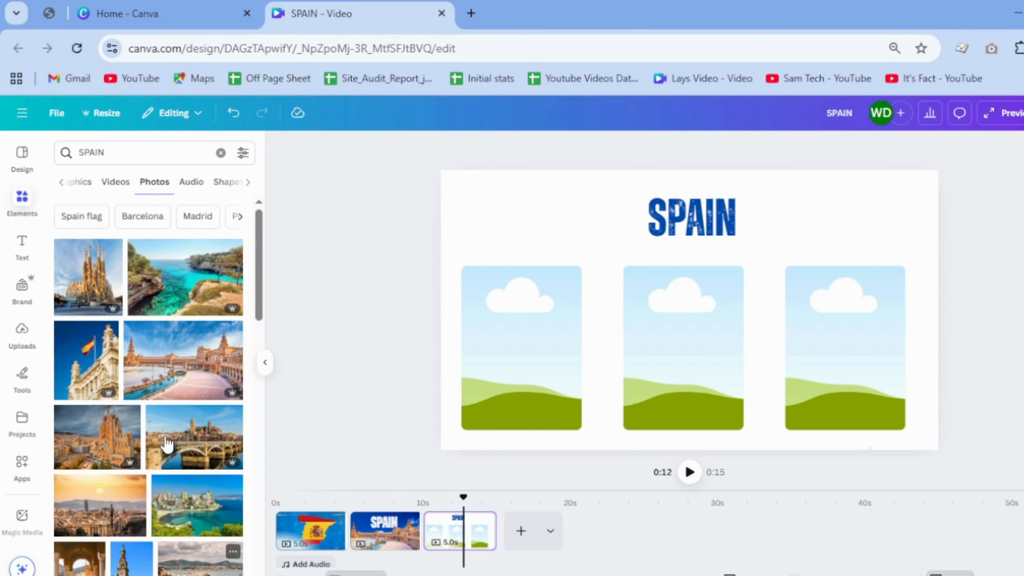
{"action": "left_click_drag", "start_coordinate": [94, 284], "coordinate": [532, 323]}
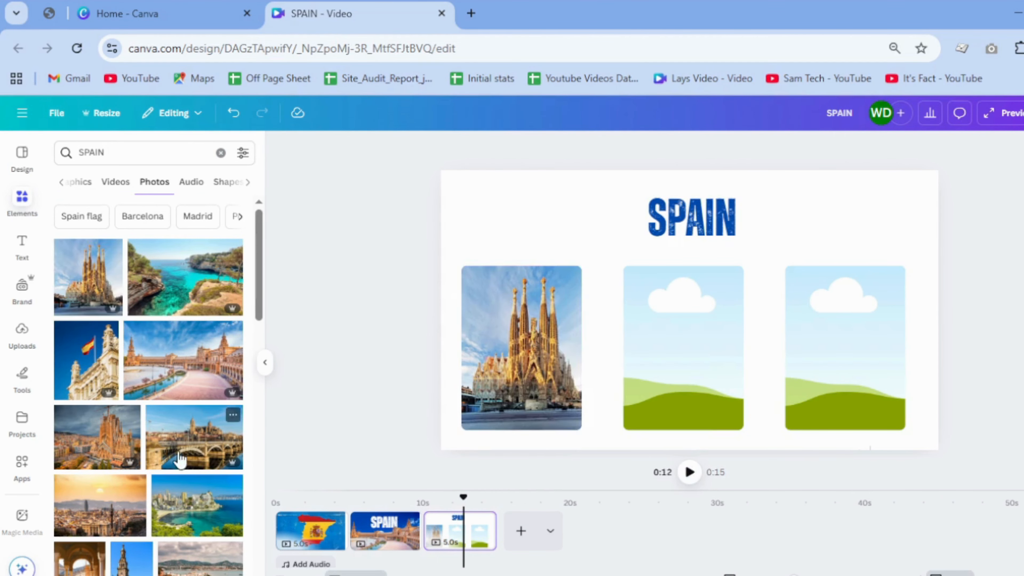
Step: Fill the middle frame with the photo of the curved plaza building with a tower and canal
{"action": "scroll", "coordinate": [167, 463], "scroll_direction": "down", "scroll_amount": 4}
{"action": "scroll", "coordinate": [167, 466], "scroll_direction": "down", "scroll_amount": 7}
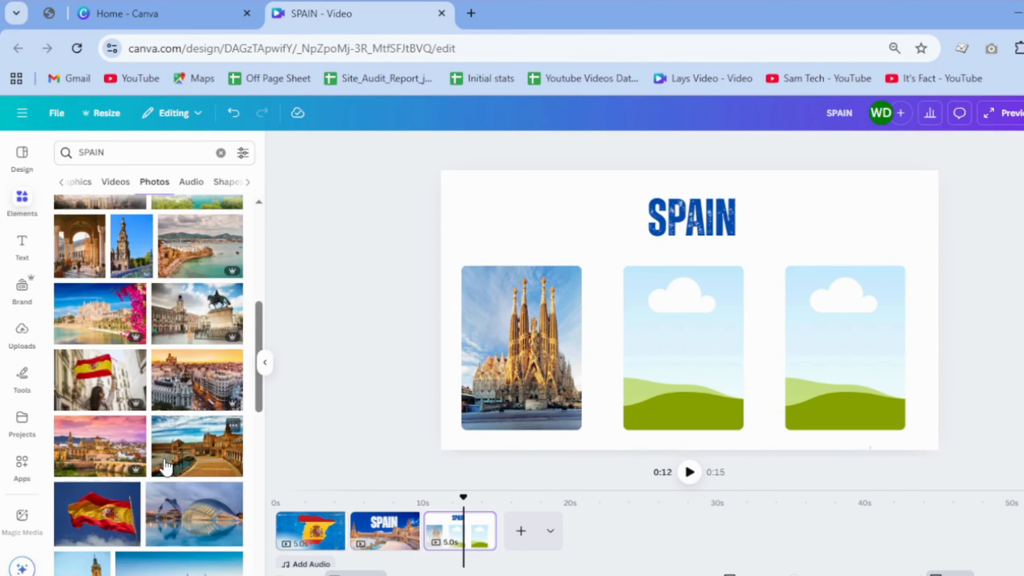
{"action": "left_click_drag", "start_coordinate": [201, 300], "coordinate": [602, 301]}
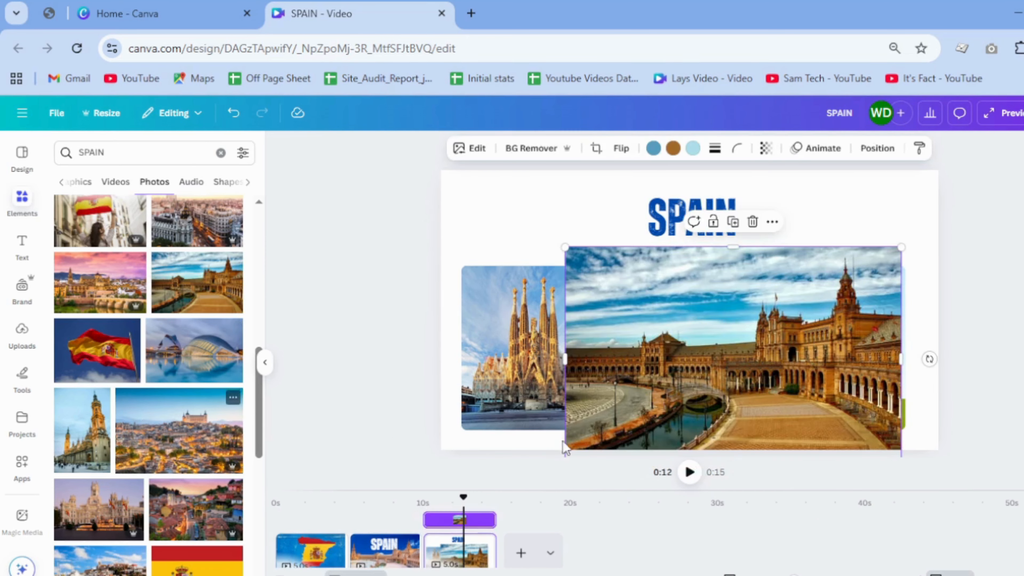
{"action": "left_click_drag", "start_coordinate": [809, 379], "coordinate": [716, 385]}
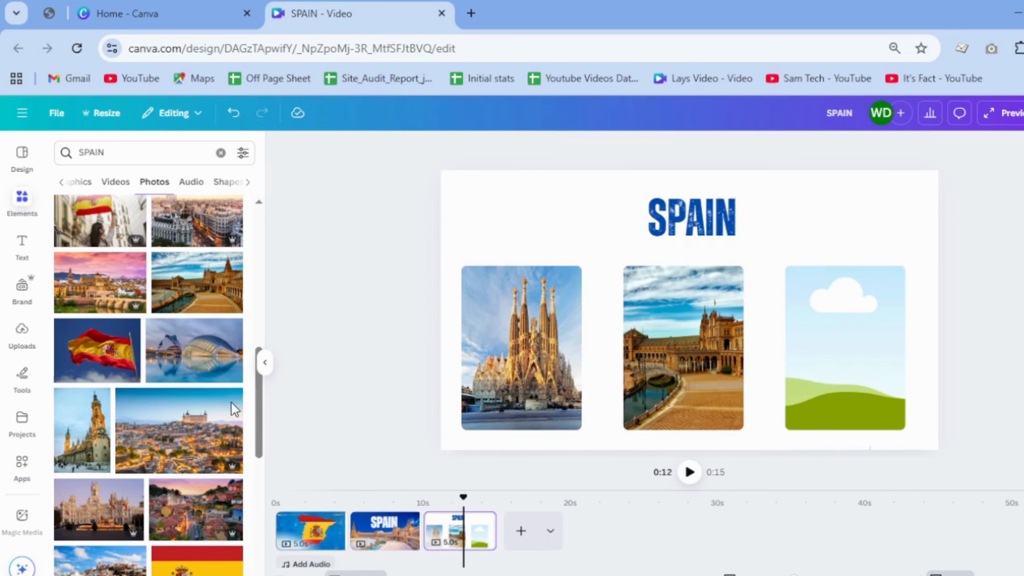
Step: Fill the right frame with the upright photo of the domed church with a tall bell tower, and close the photo results
{"action": "scroll", "coordinate": [177, 420], "scroll_direction": "down", "scroll_amount": 4}
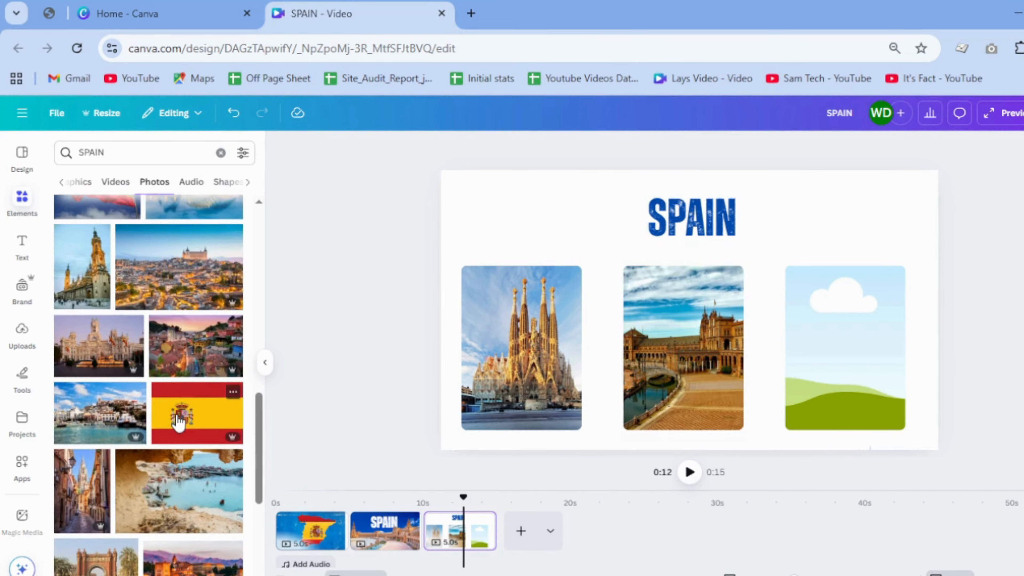
{"action": "left_click_drag", "start_coordinate": [70, 284], "coordinate": [863, 321]}
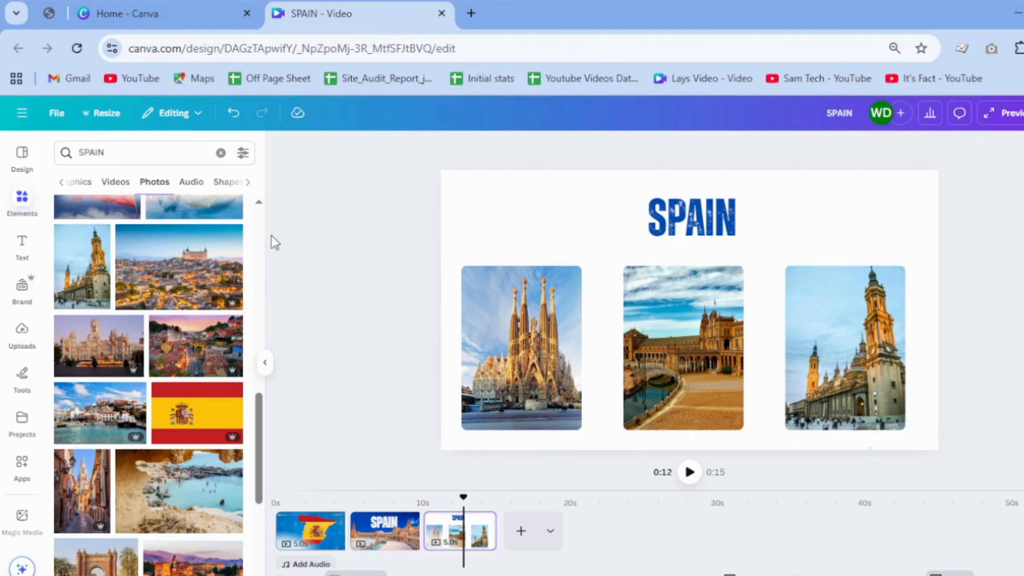
{"action": "left_click", "coordinate": [266, 365]}
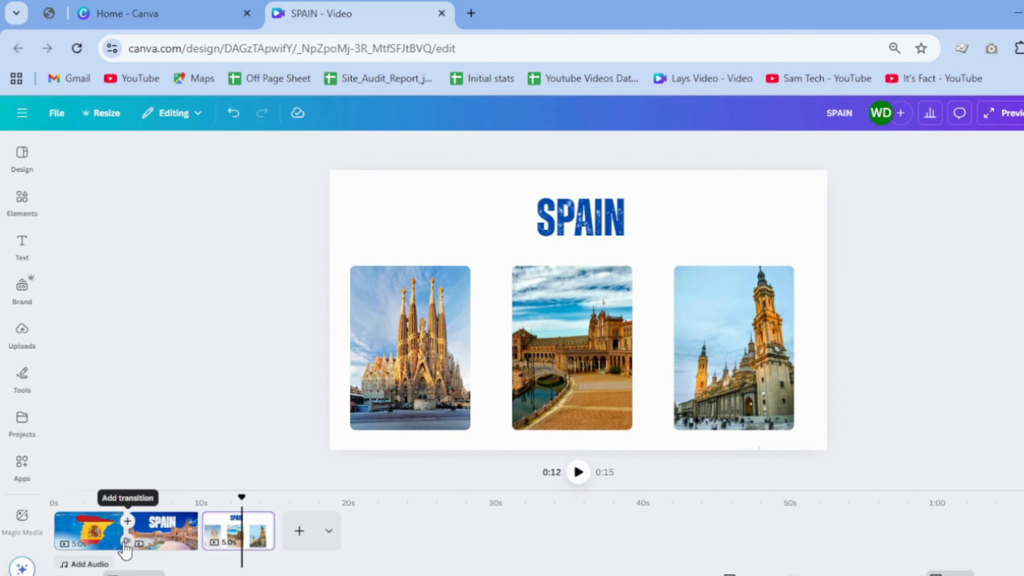
Step: Add a Match & Move transition after the first page, set its duration to 2.2 seconds, and apply it between all pages
{"action": "left_click", "coordinate": [125, 541]}
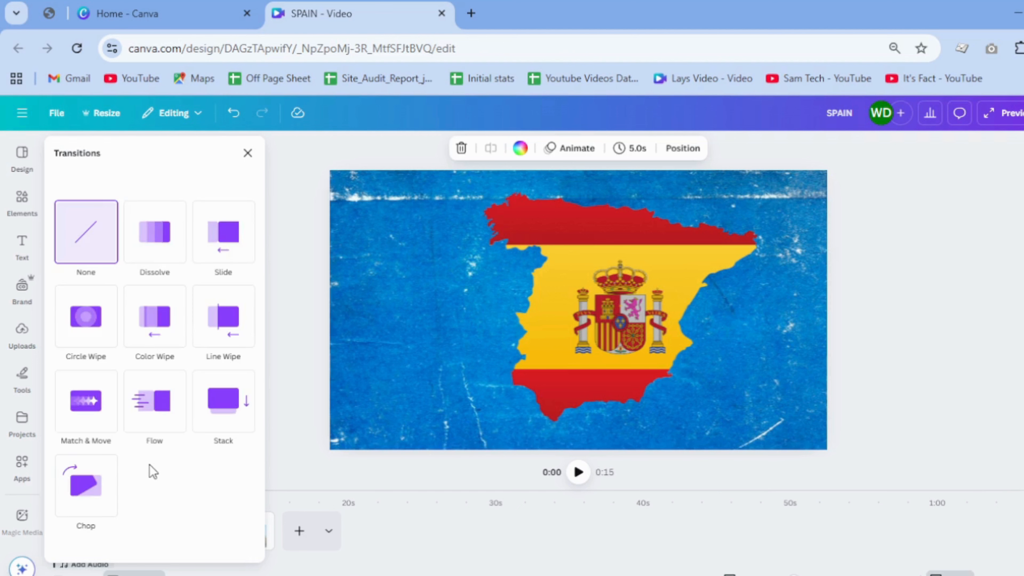
{"action": "left_click", "coordinate": [86, 399]}
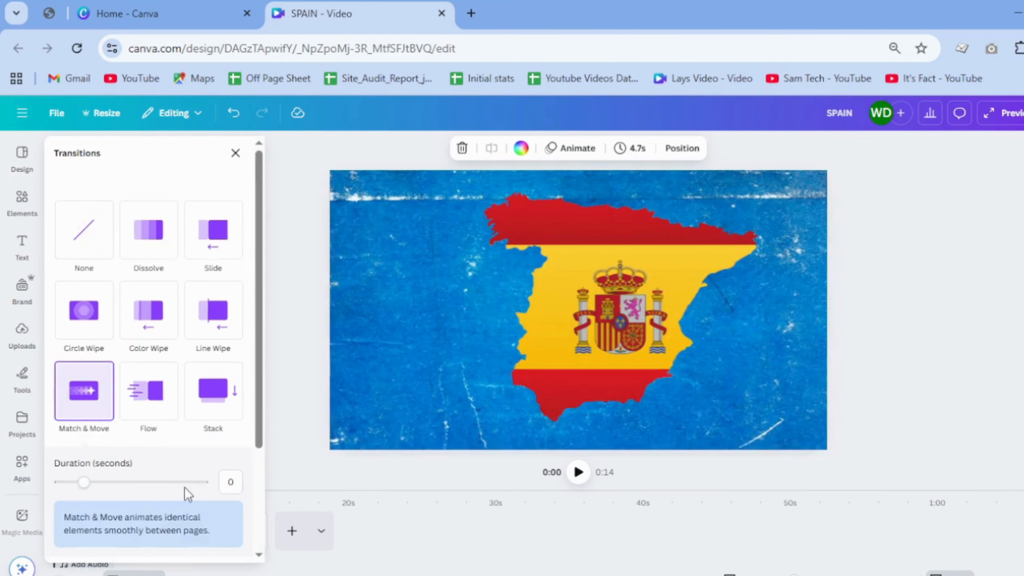
{"action": "left_click", "coordinate": [193, 399]}
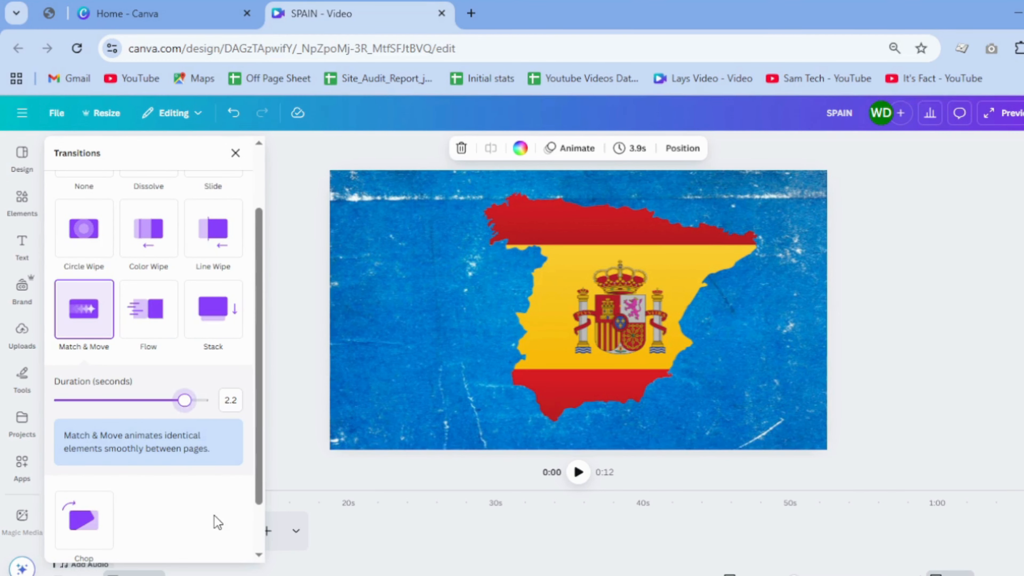
{"action": "scroll", "coordinate": [218, 522], "scroll_direction": "down", "scroll_amount": 2}
{"action": "left_click", "coordinate": [191, 546]}
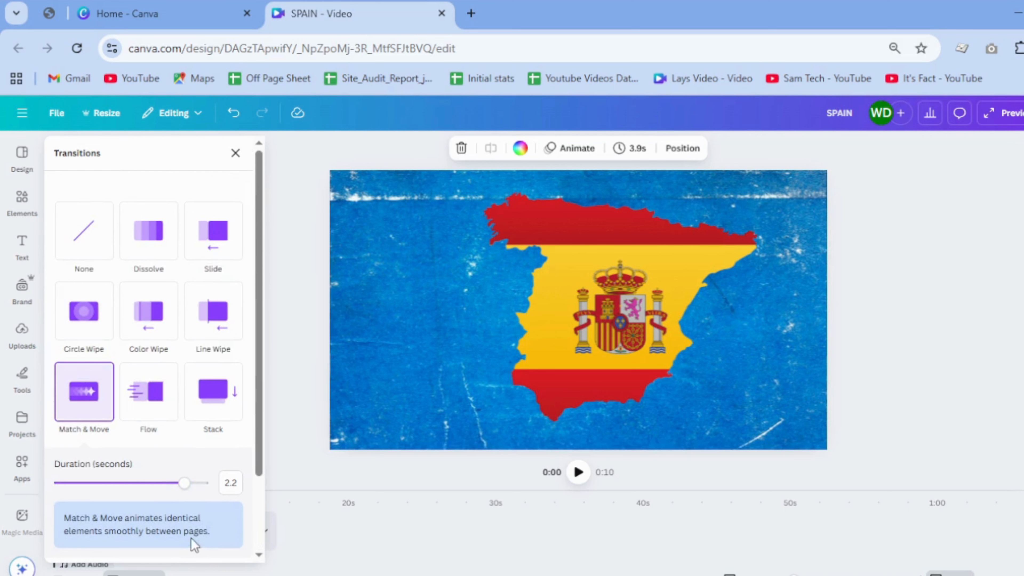
{"action": "left_click", "coordinate": [235, 154]}
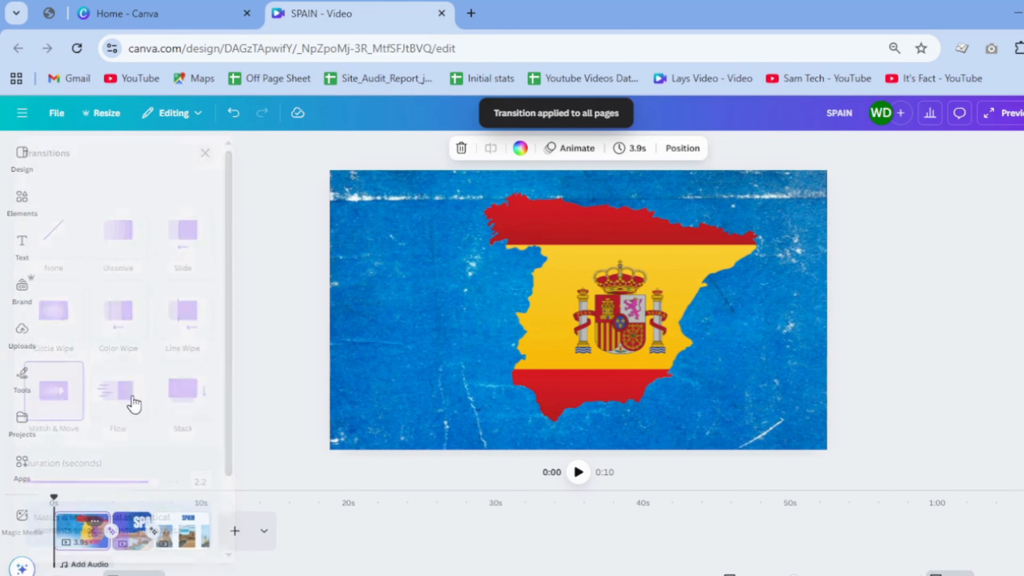